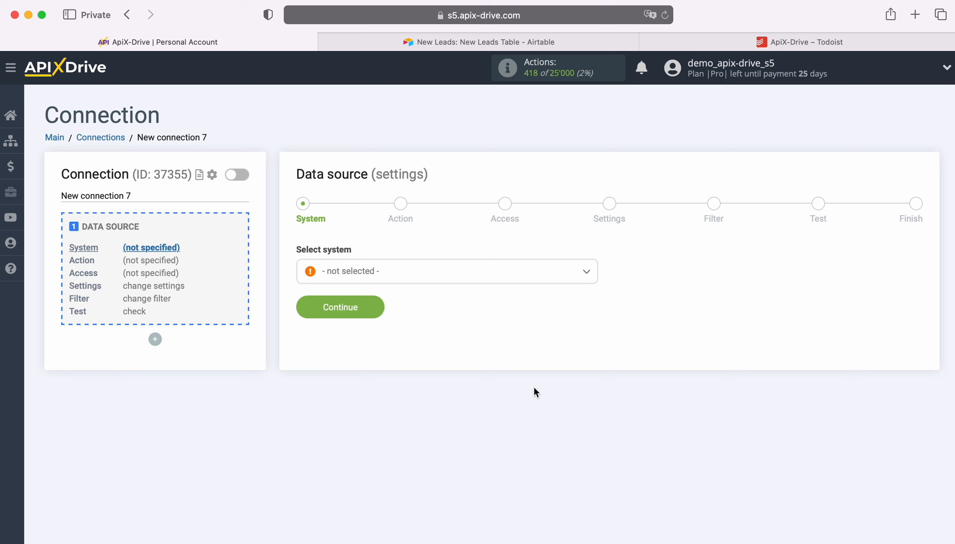
# Set the data source system to Airtable and its trigger action to Get ROWS (new)
pyautogui.click(435, 279)
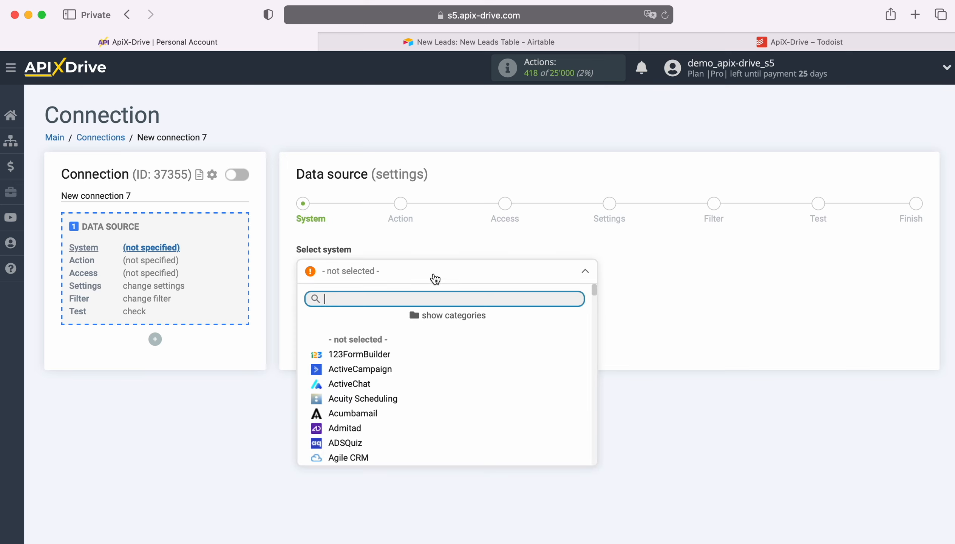
pyautogui.scroll(-3, 468, 394)
pyautogui.click(425, 405)
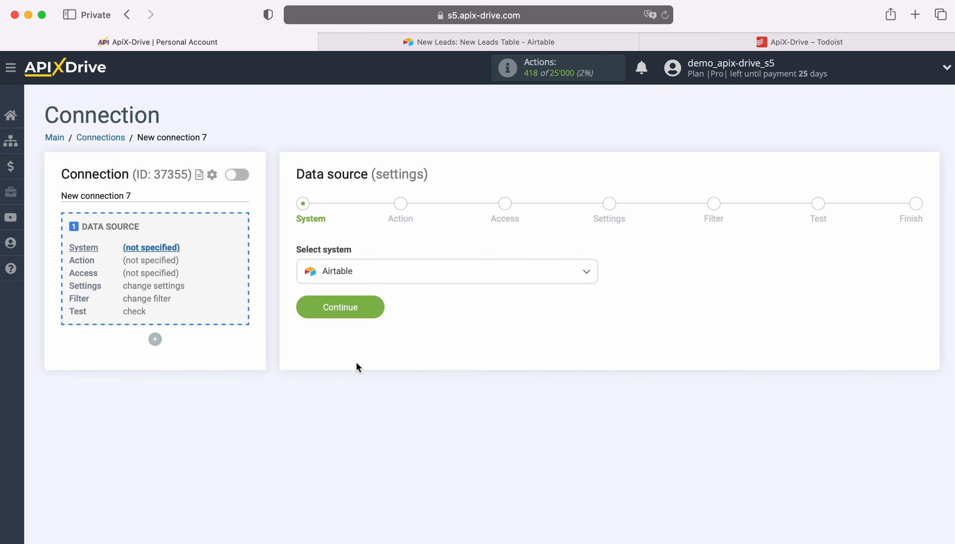
pyautogui.click(374, 308)
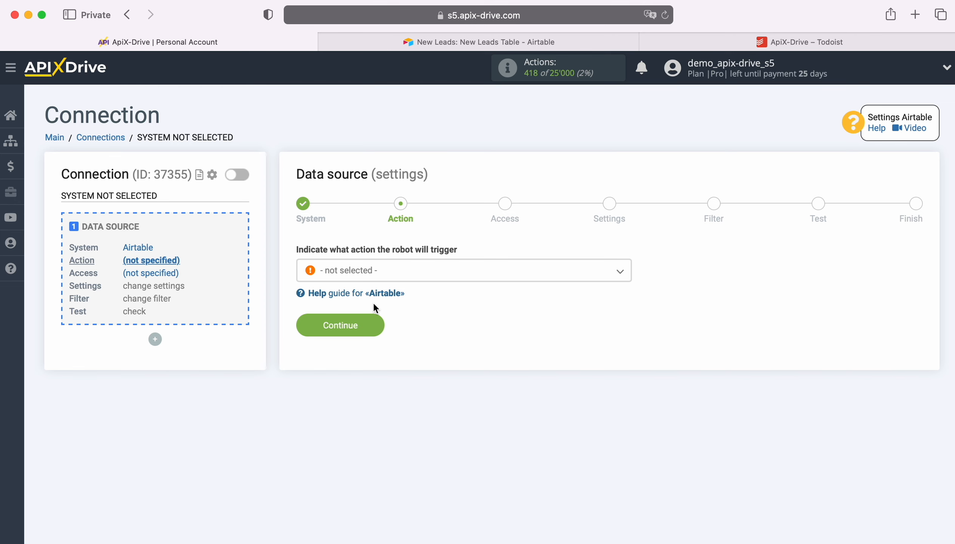
pyautogui.click(426, 279)
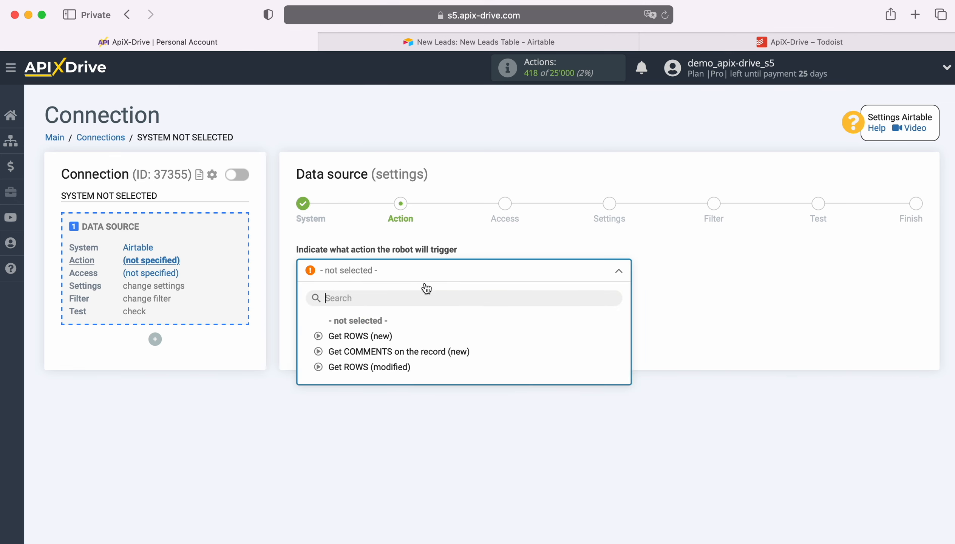
pyautogui.click(381, 336)
pyautogui.click(376, 320)
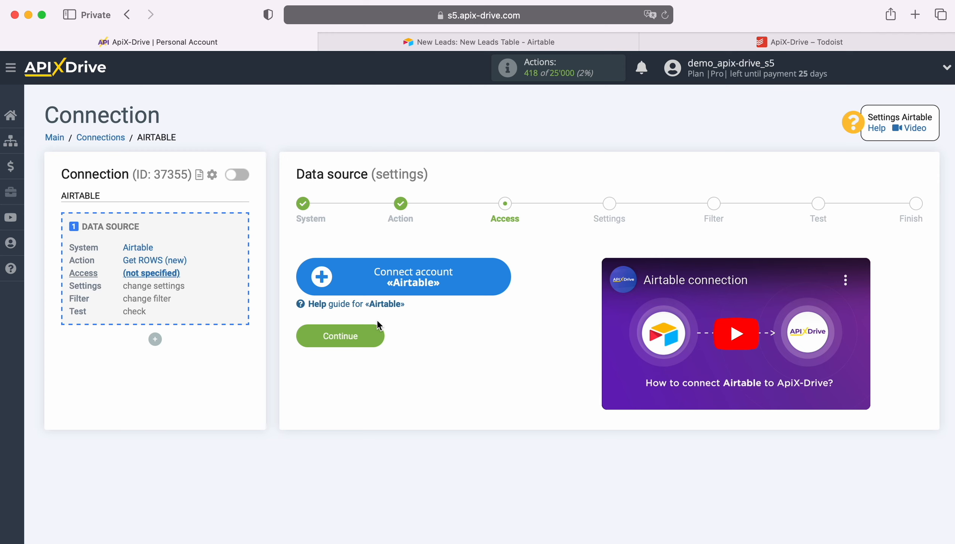
# Start connecting an Airtable account and sign in with the saved account e-mail and password
pyautogui.click(501, 275)
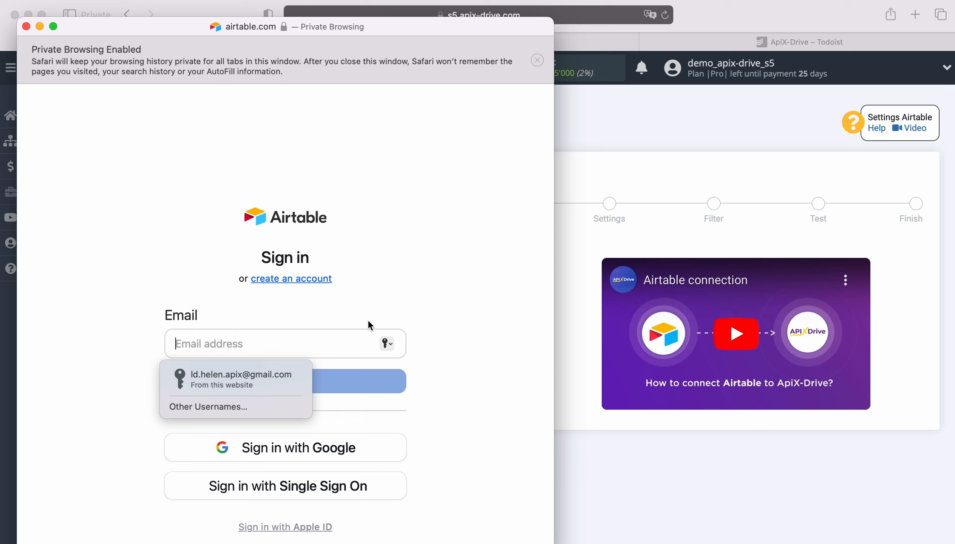
pyautogui.click(257, 376)
pyautogui.click(283, 378)
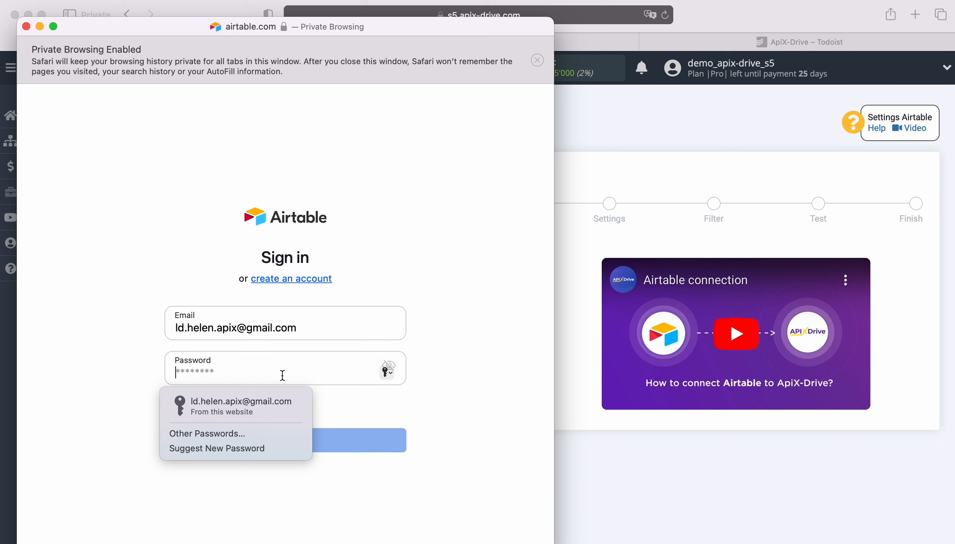
pyautogui.click(264, 405)
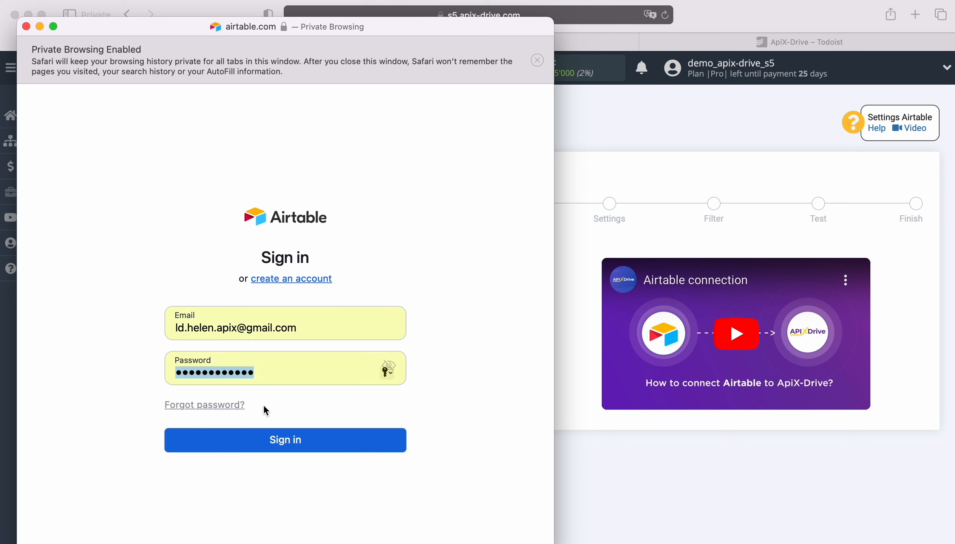
pyautogui.click(288, 439)
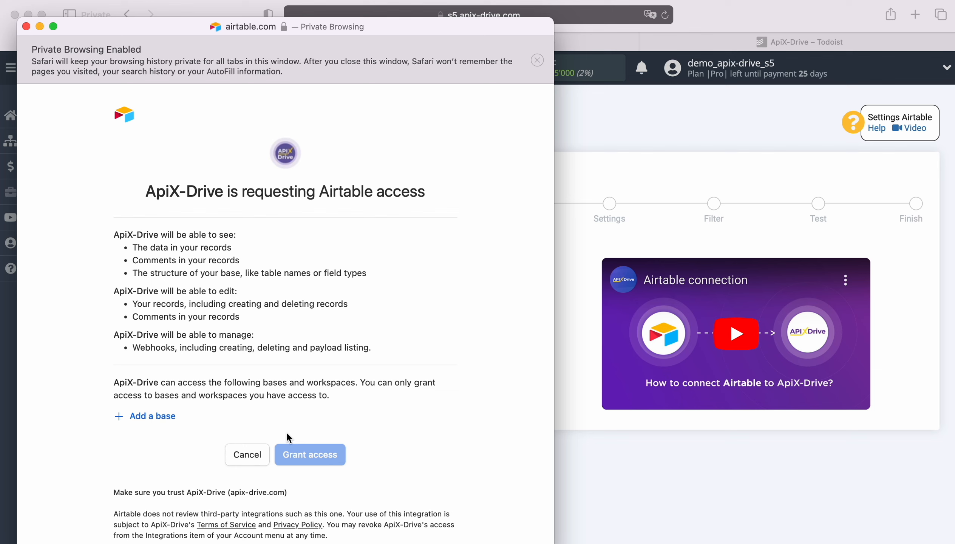
# Grant ApiX-Drive access to the New Leads and New Orders bases in Airtable
pyautogui.click(158, 416)
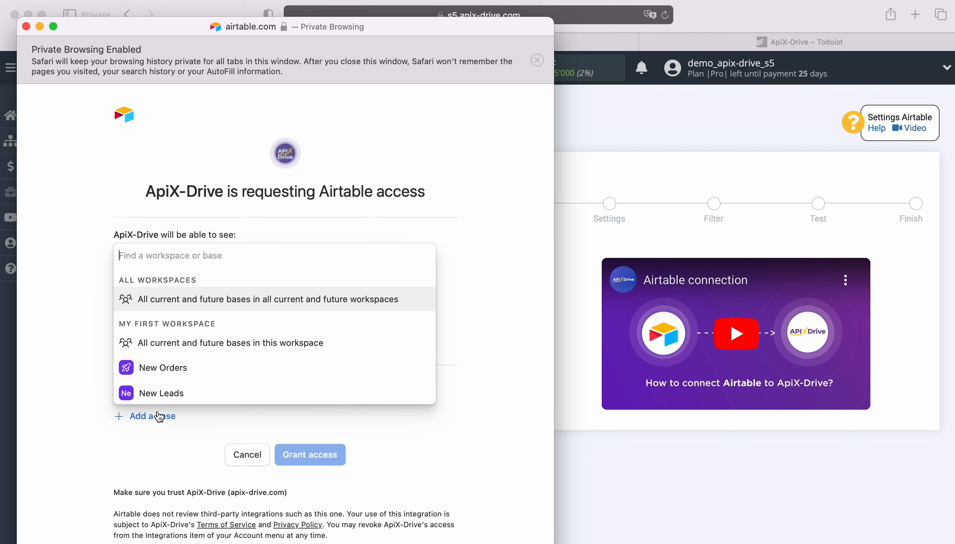
pyautogui.click(175, 392)
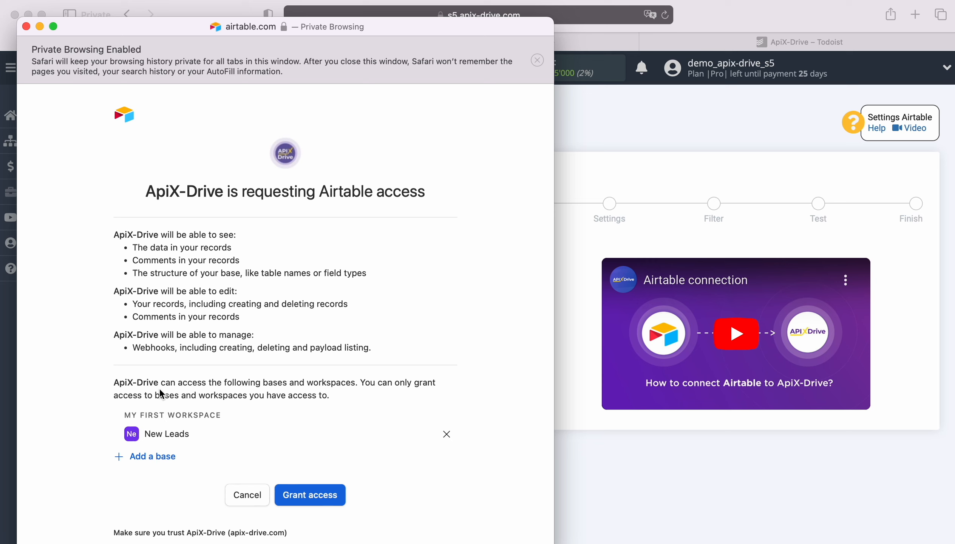
pyautogui.click(156, 449)
pyautogui.click(169, 426)
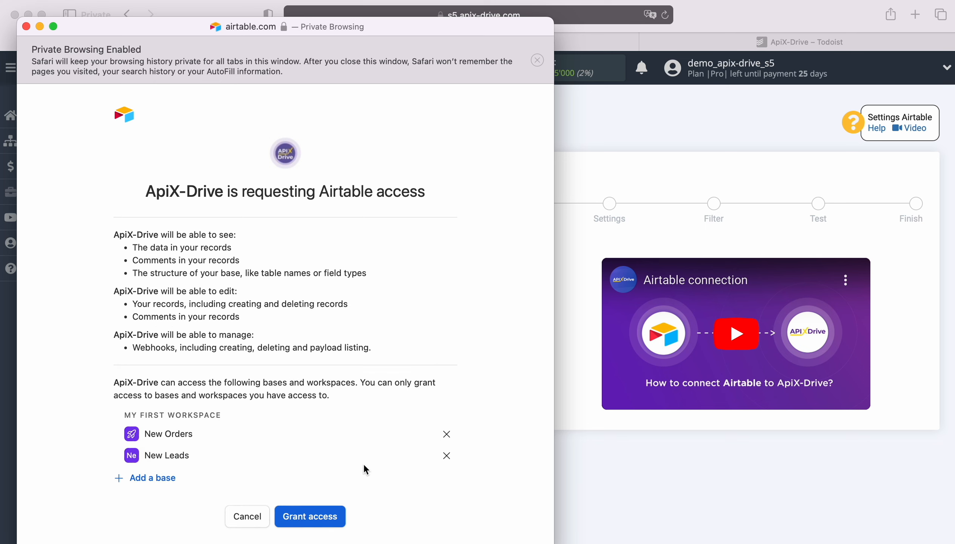
pyautogui.scroll(-2, 364, 463)
pyautogui.click(324, 475)
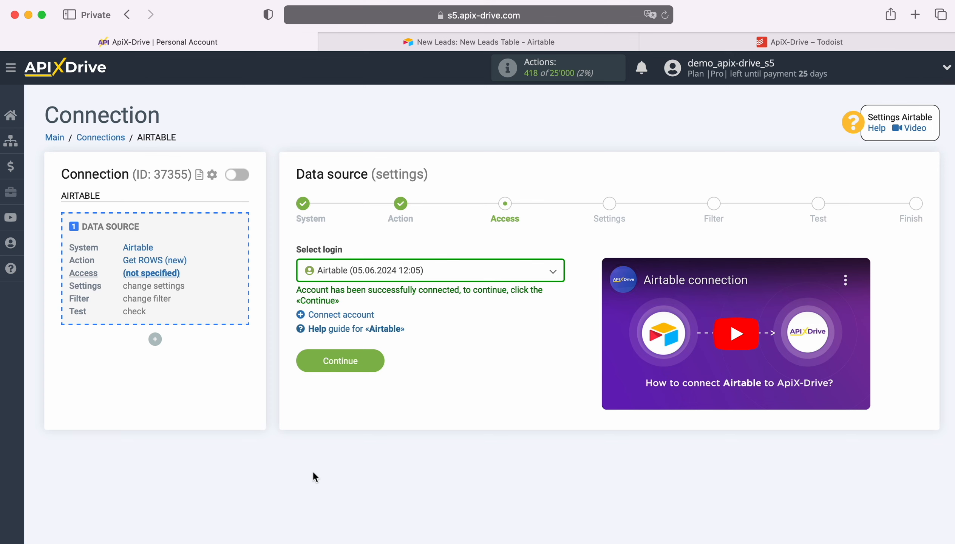
# Select the newly connected Airtable account as the data source login and proceed to the settings
pyautogui.click(455, 270)
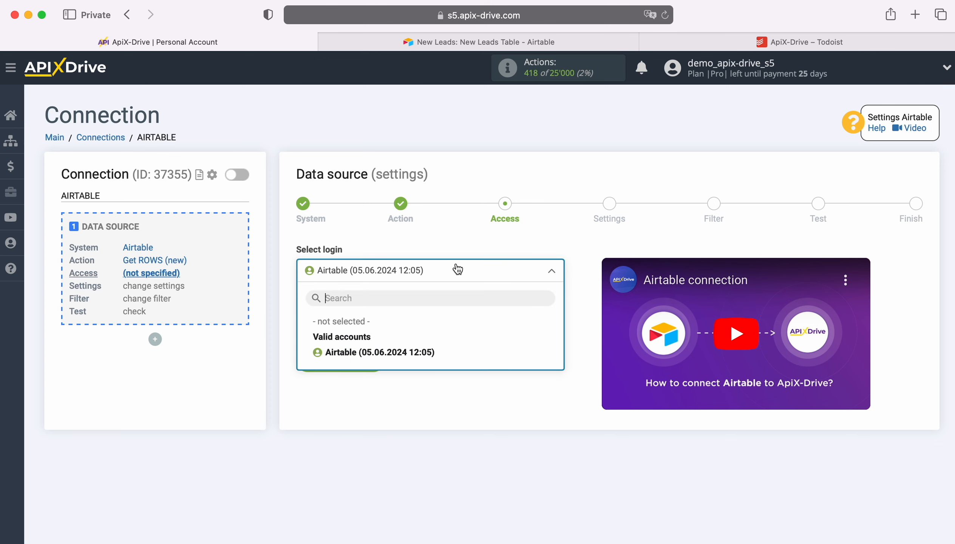
pyautogui.click(429, 352)
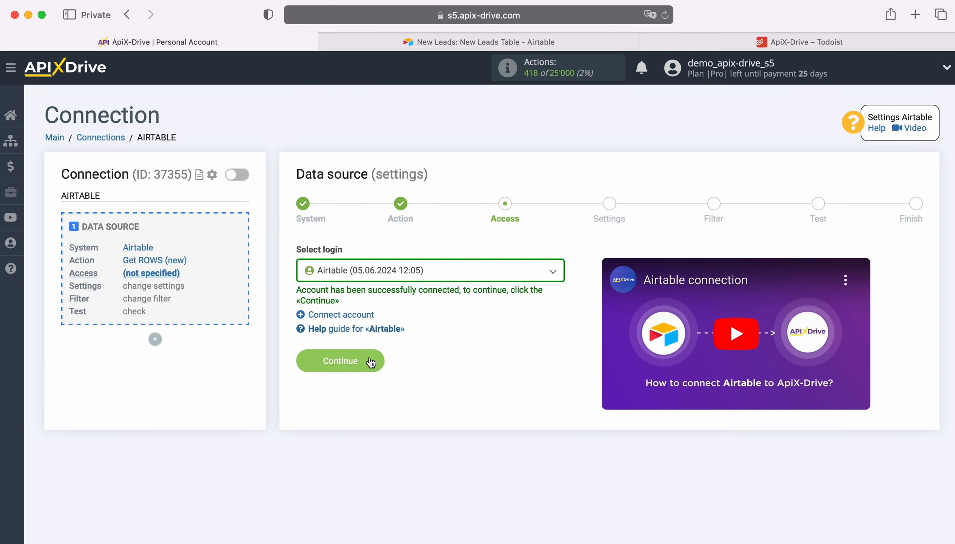
pyautogui.click(368, 356)
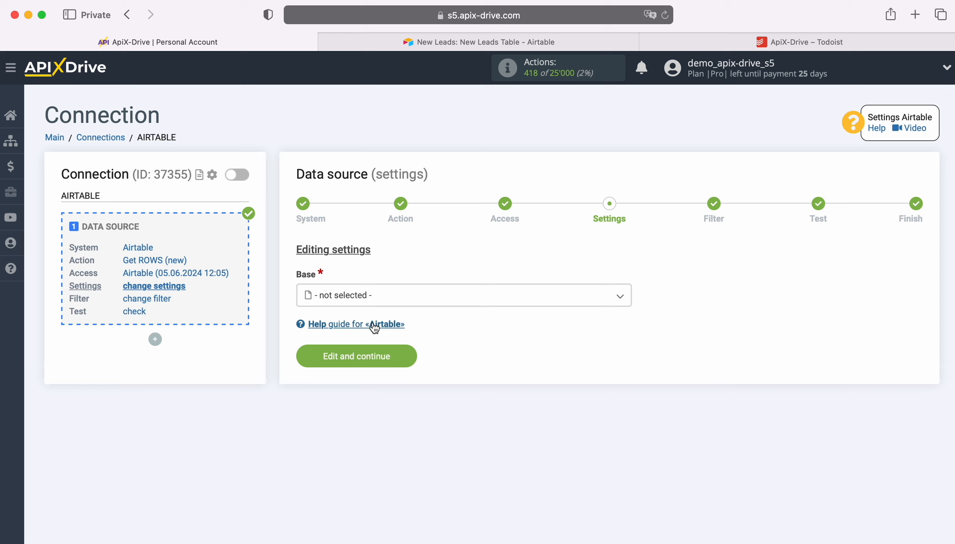
# Set the source base to New Leads and the table to New Leads Table, and open the Created time column choices
pyautogui.click(379, 301)
pyautogui.click(356, 379)
pyautogui.click(370, 354)
pyautogui.click(371, 421)
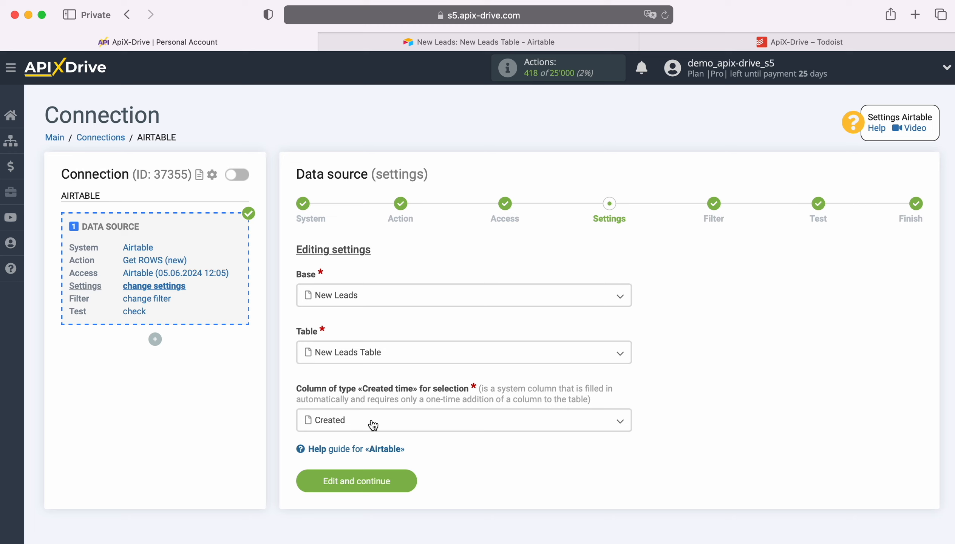
pyautogui.click(373, 425)
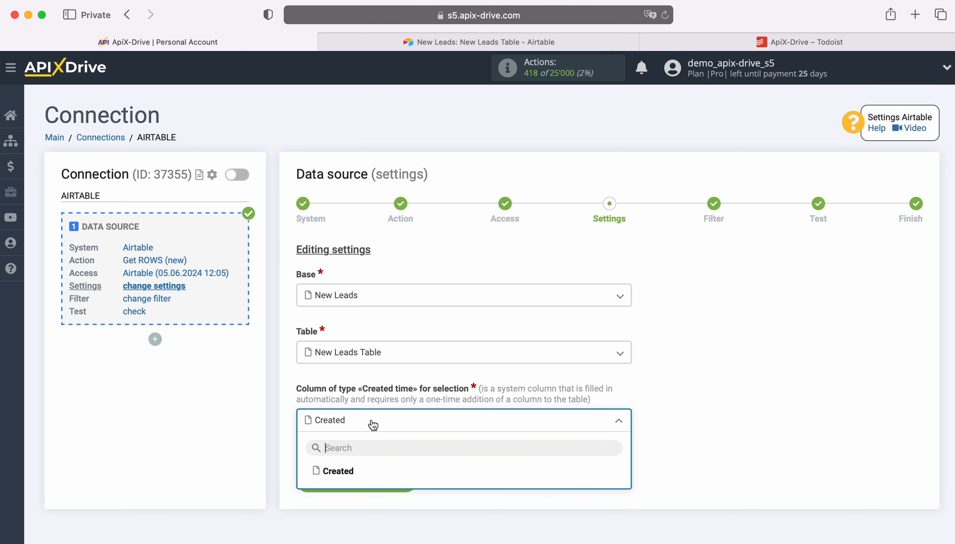
# Switch to the New Leads Table in Airtable and check the Created time type among the options for a new field
pyautogui.click(411, 41)
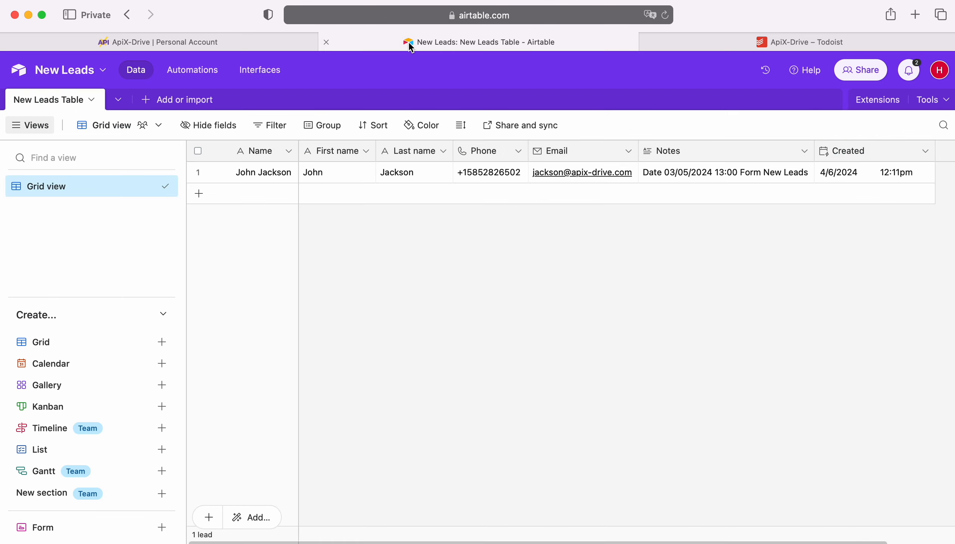
pyautogui.hscroll(2, 671, 238)
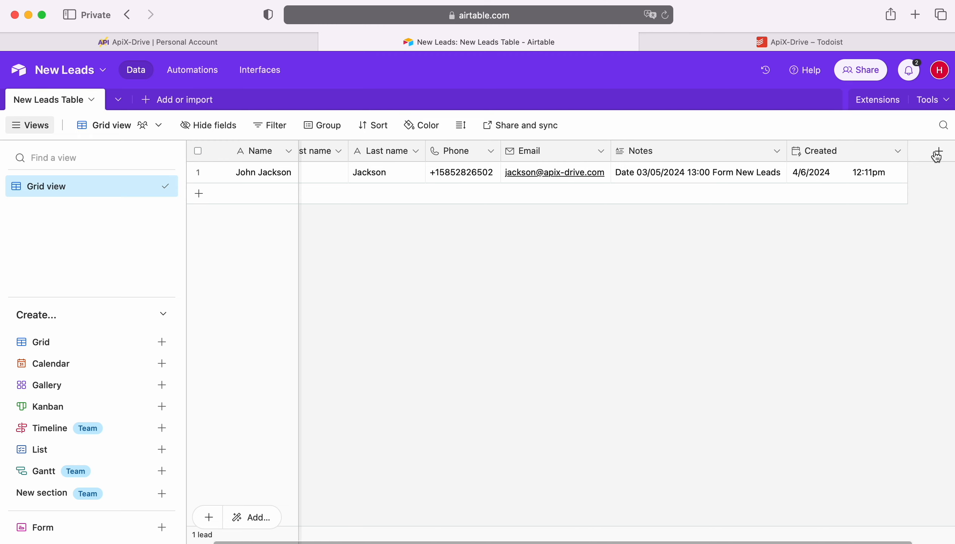
pyautogui.click(937, 152)
pyautogui.scroll(-5, 779, 298)
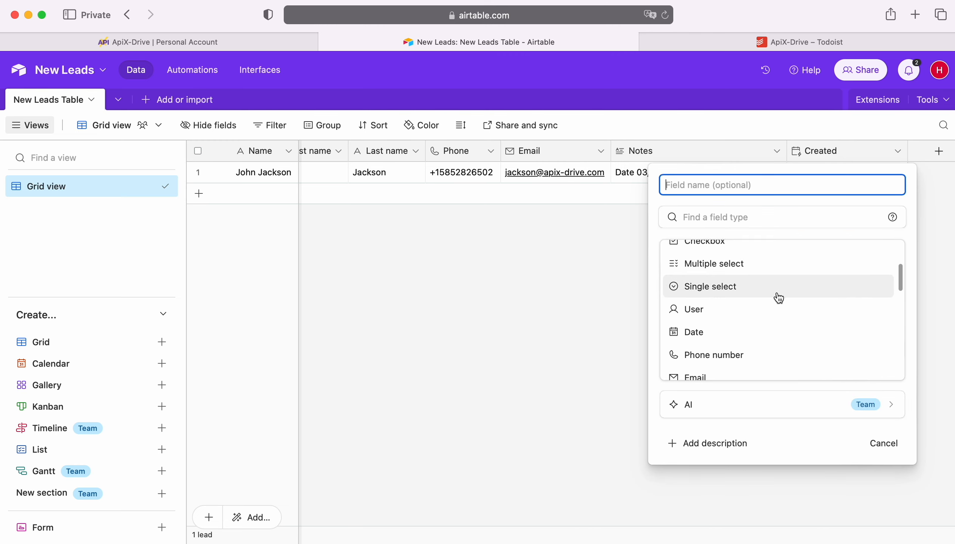
pyautogui.scroll(-6, 779, 298)
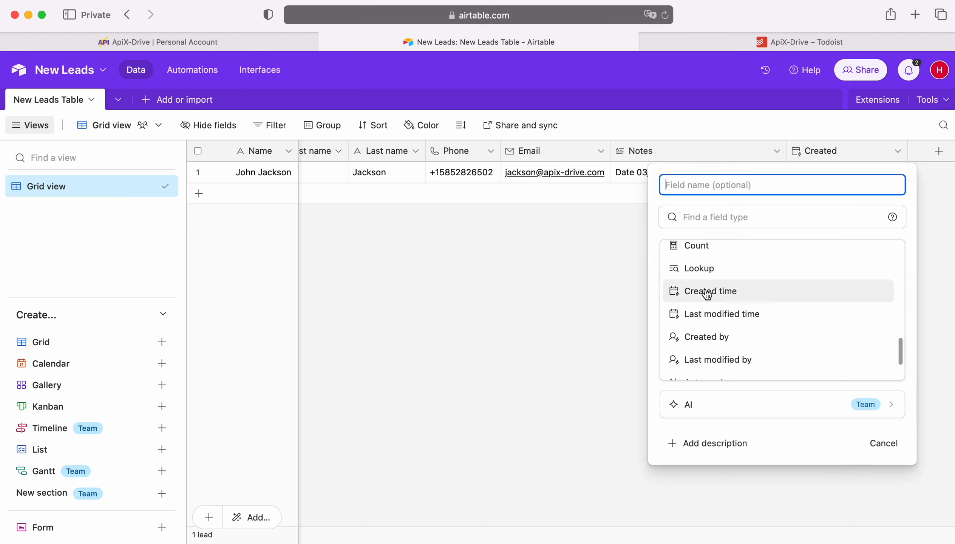
pyautogui.click(563, 287)
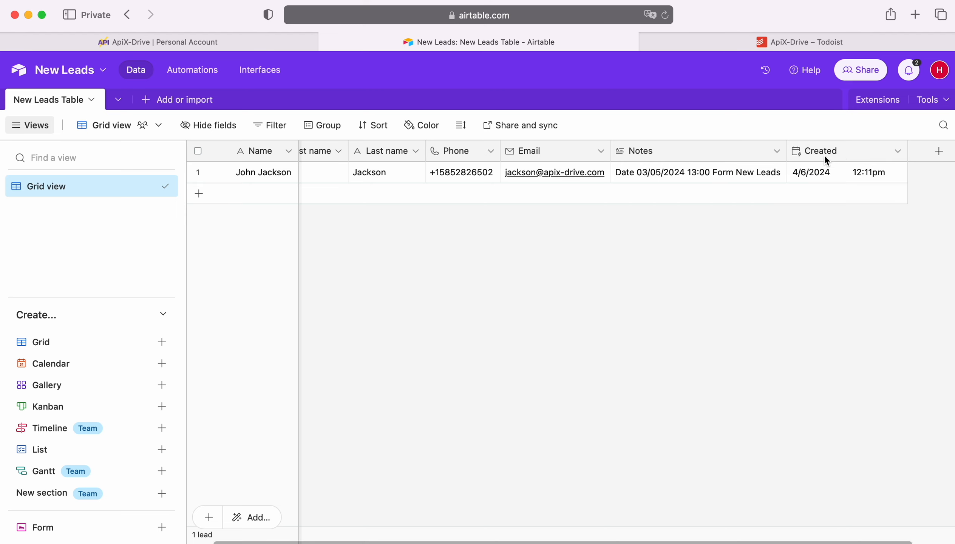
# Return to ApiX-Drive, choose Created as the Created time column and save the data source settings
pyautogui.click(162, 40)
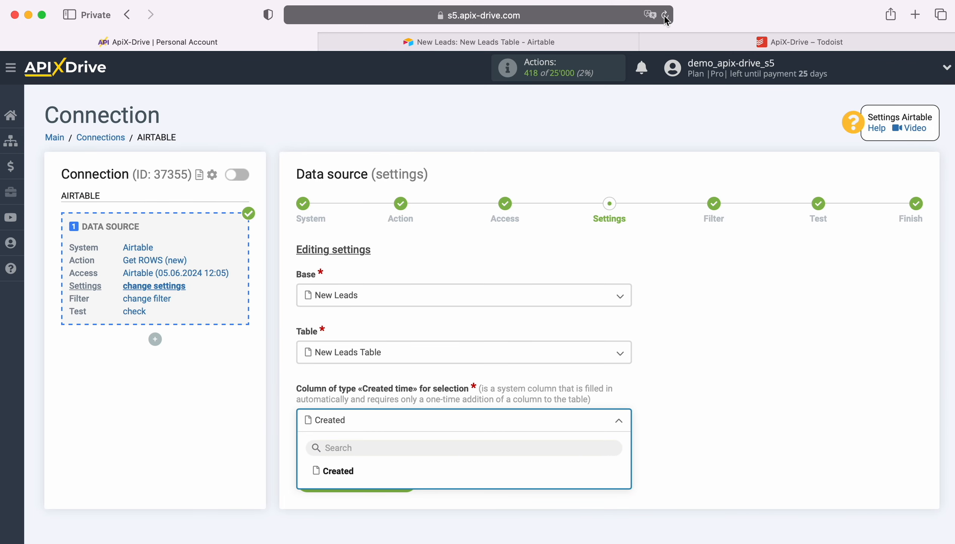
pyautogui.click(333, 474)
pyautogui.click(404, 478)
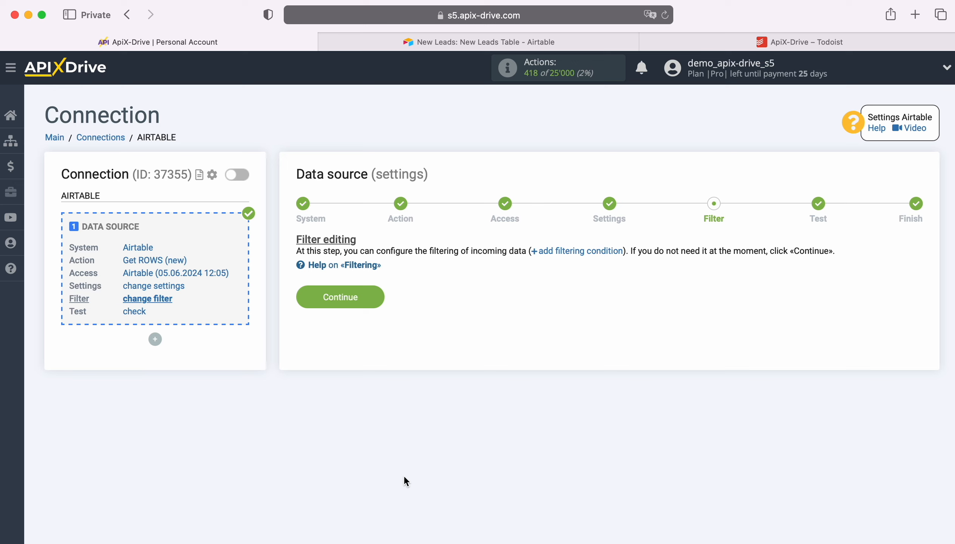
# Complete the Airtable data source without filter conditions, accepting the test data, and start configuring the data destination
pyautogui.click(376, 297)
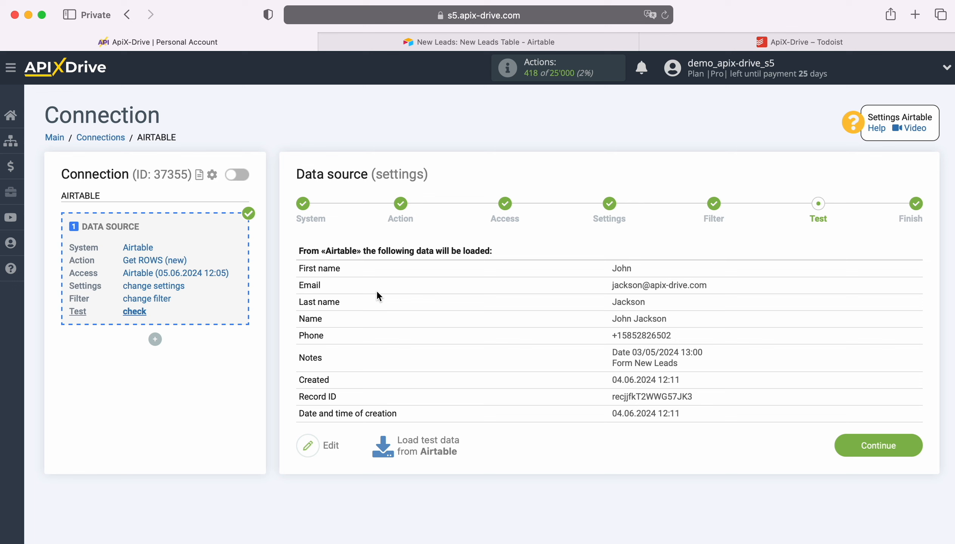
pyautogui.click(919, 443)
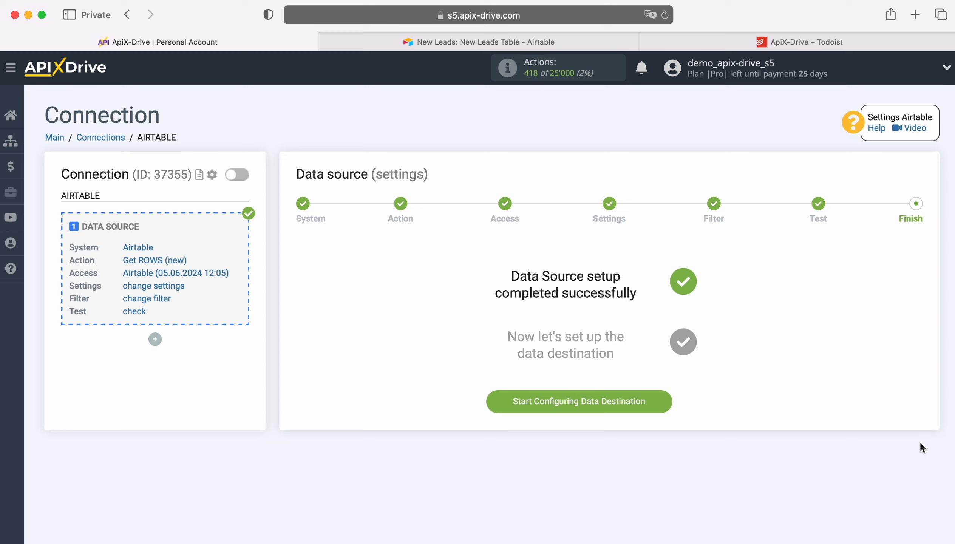
pyautogui.click(667, 399)
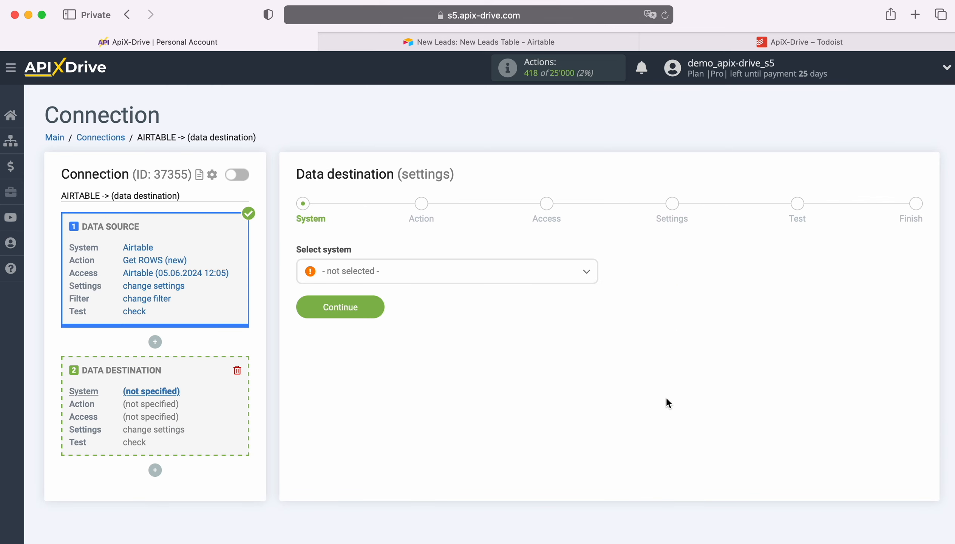
# Set the data destination system to Todoist and proceed to its action
pyautogui.click(493, 275)
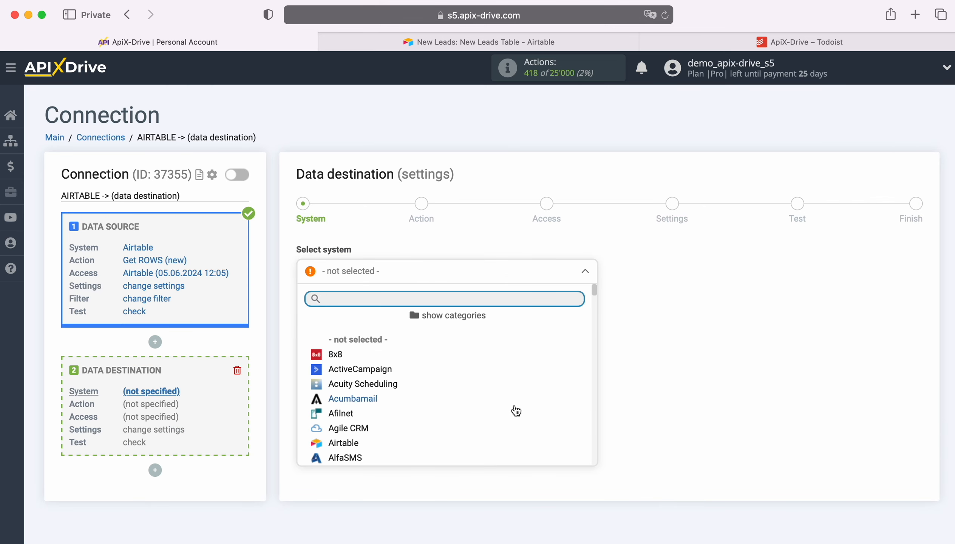
pyautogui.scroll(-3, 513, 409)
pyautogui.scroll(-15, 517, 410)
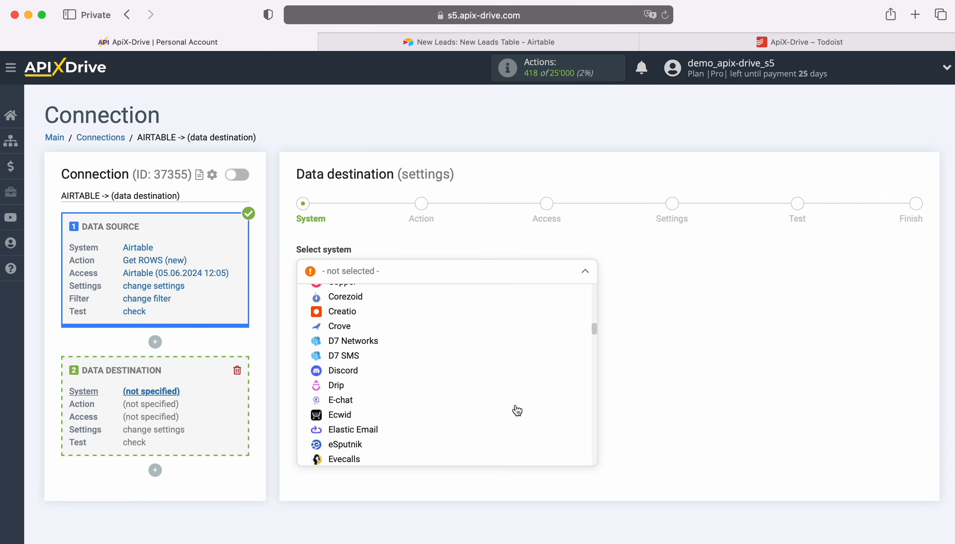
pyautogui.scroll(-15, 517, 410)
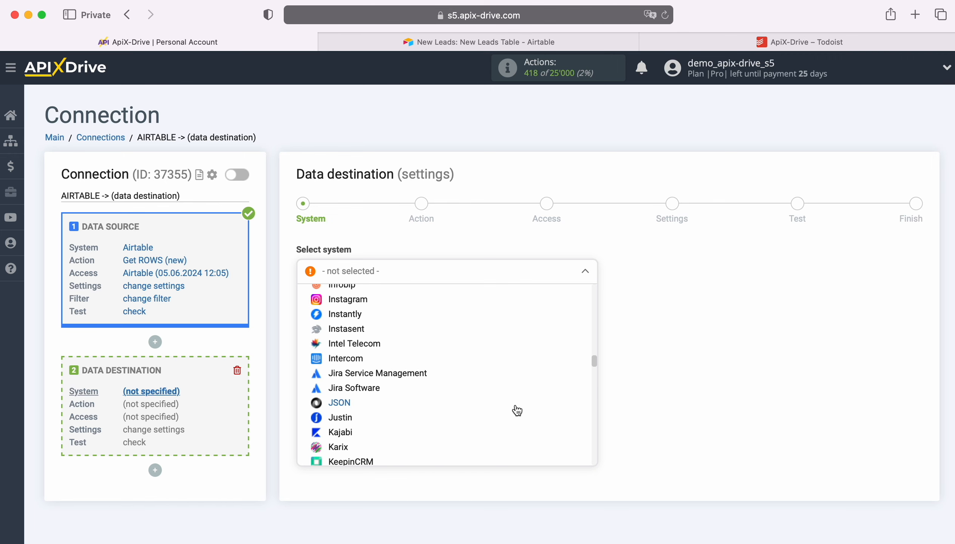
pyautogui.scroll(-15, 517, 411)
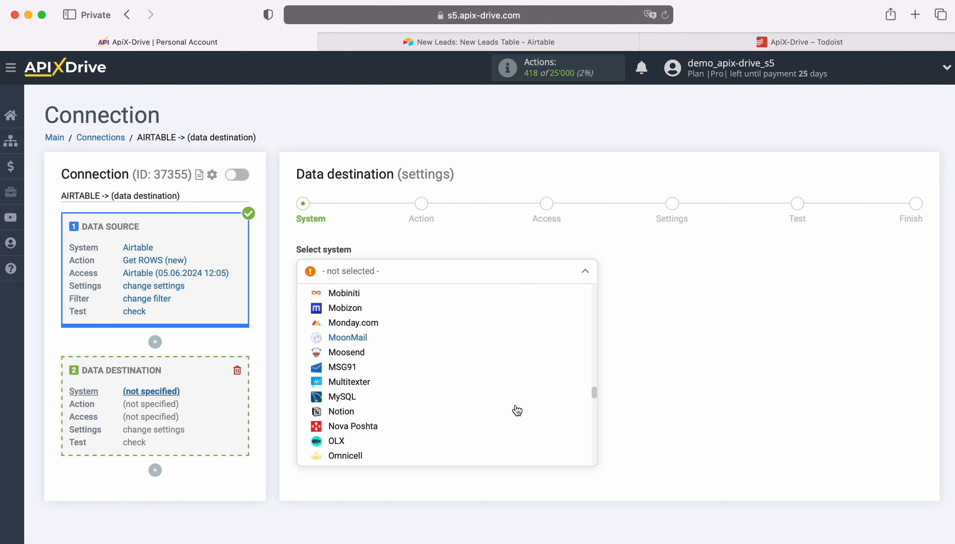
pyautogui.scroll(-15, 516, 410)
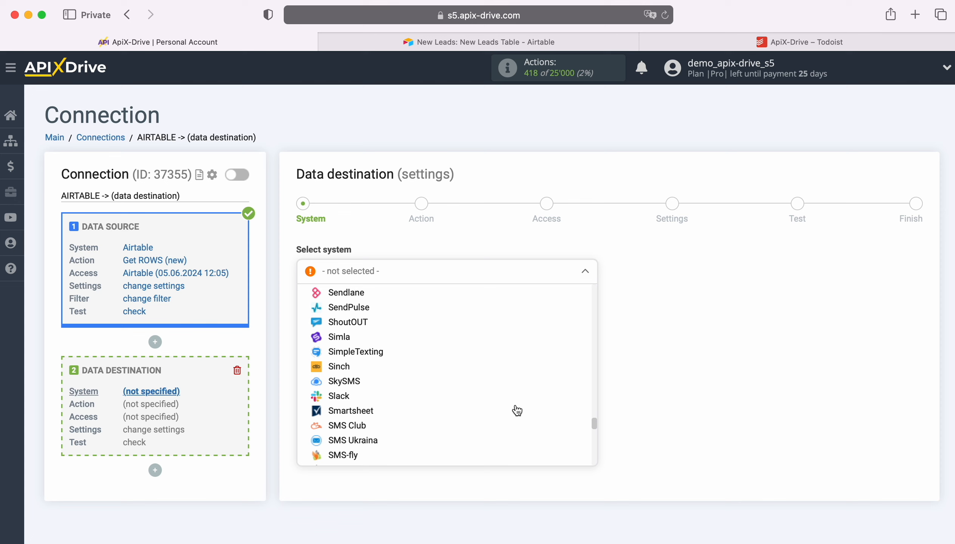
pyautogui.scroll(-10, 517, 410)
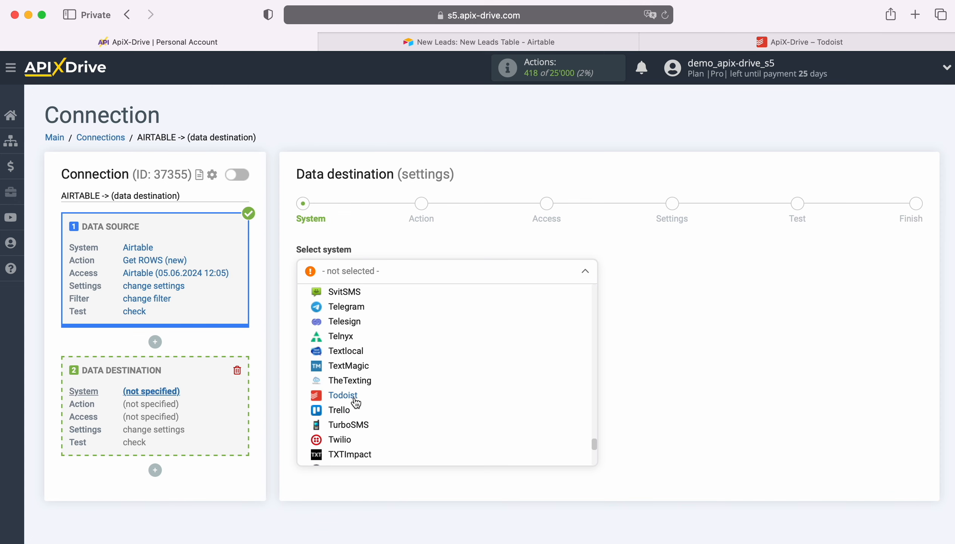
pyautogui.click(351, 392)
pyautogui.click(379, 301)
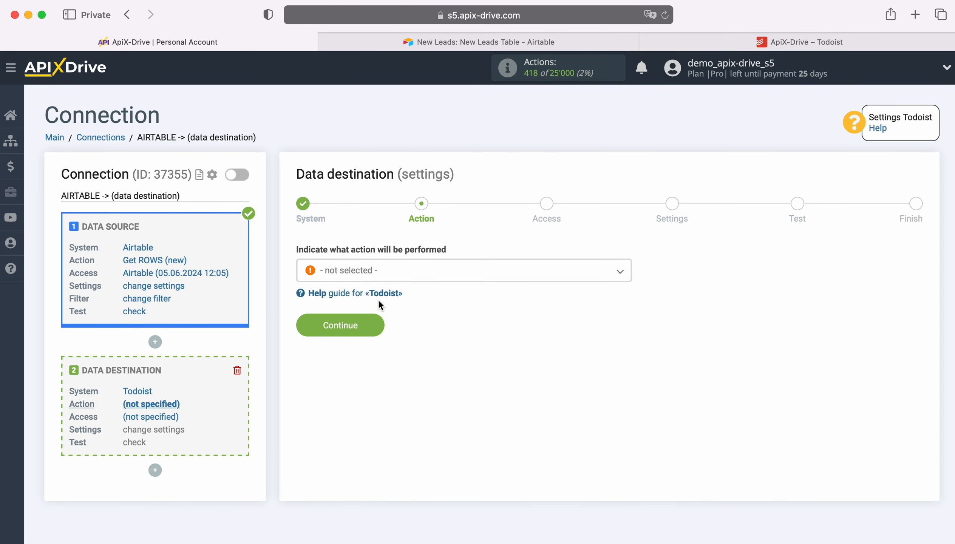
# Set the Todoist destination action to Create TASK and continue to the access stage
pyautogui.click(420, 281)
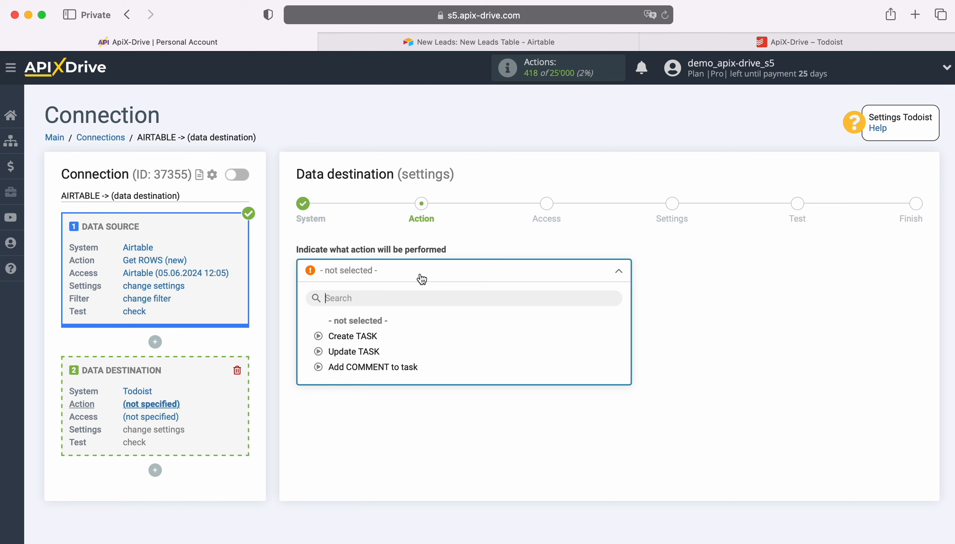
pyautogui.click(365, 336)
pyautogui.click(374, 325)
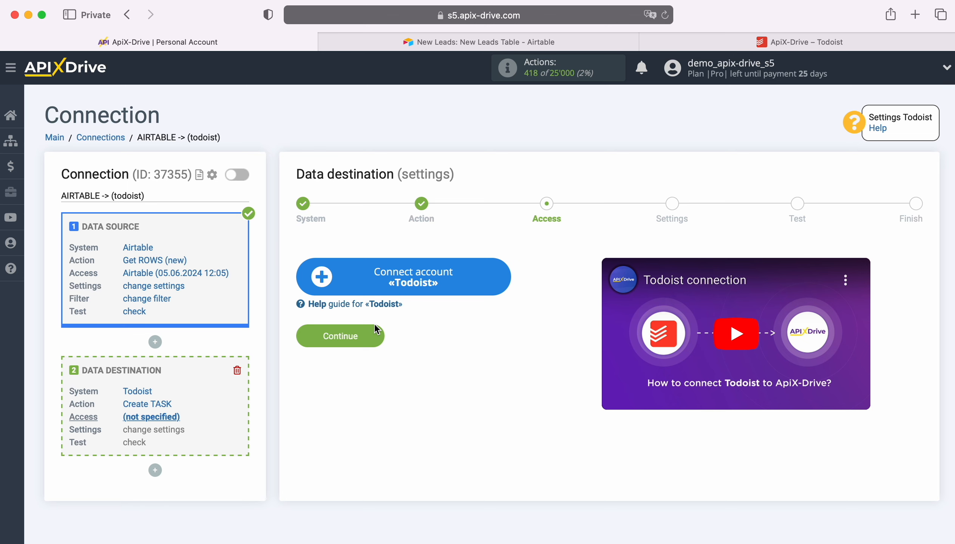
# Connect a Todoist account by logging in with the account's email and password
pyautogui.click(501, 276)
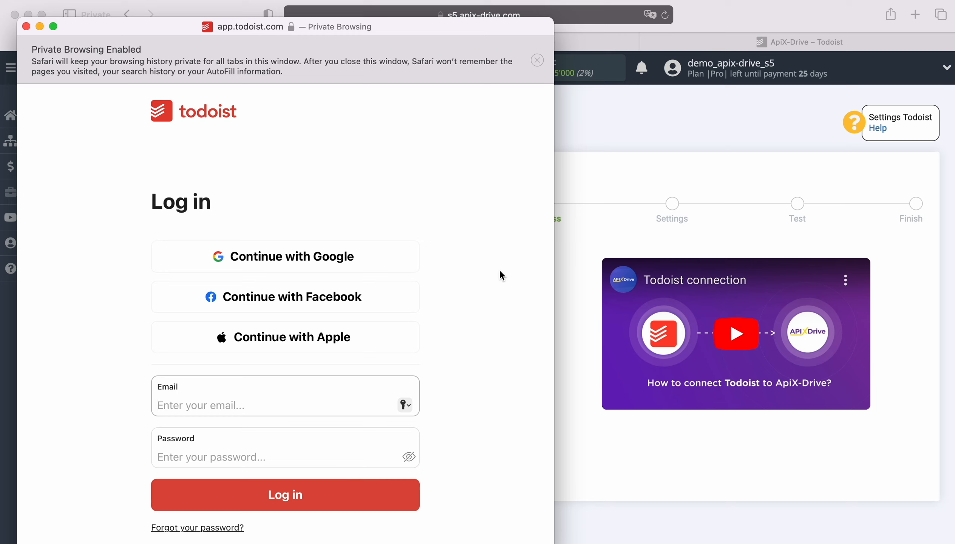
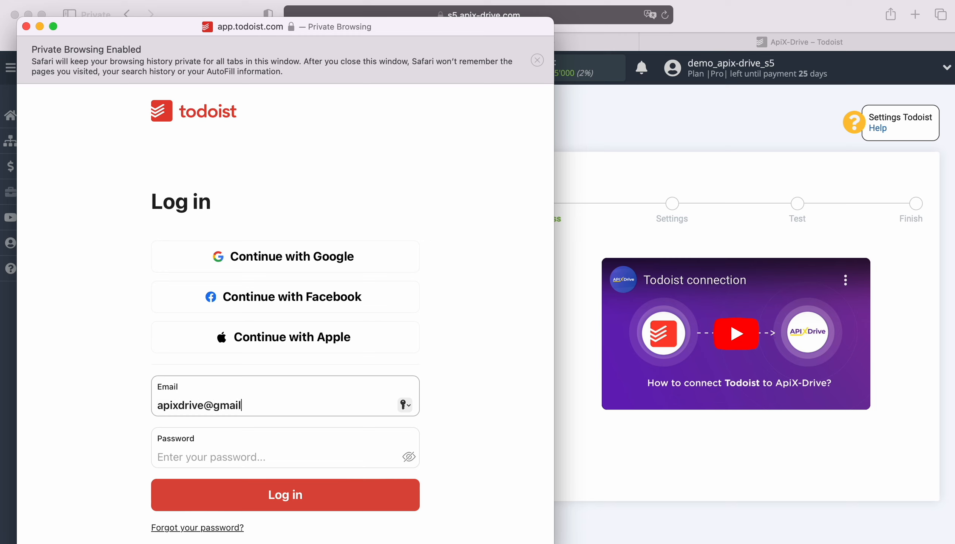
pyautogui.press('Tab')
pyautogui.write('●●●●●●●●●●●●')
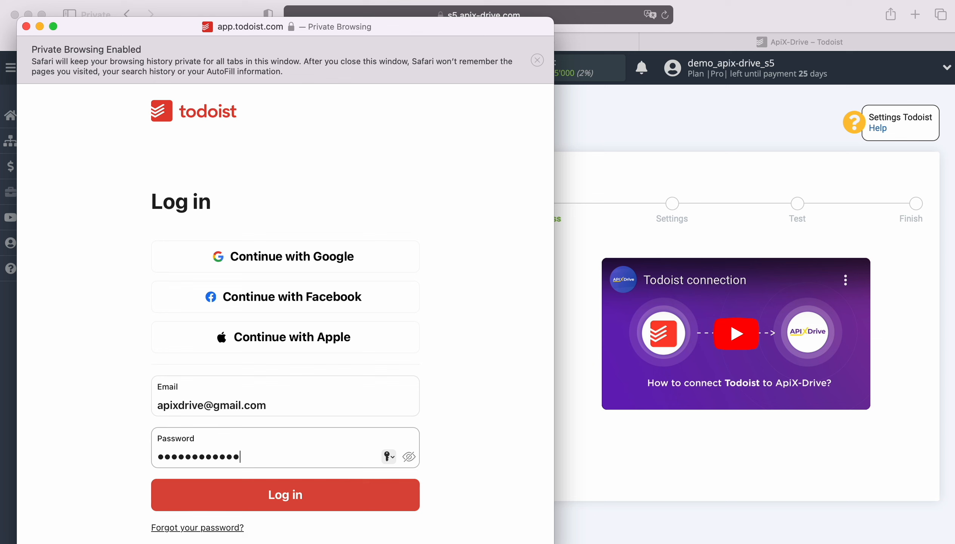
pyautogui.click(280, 494)
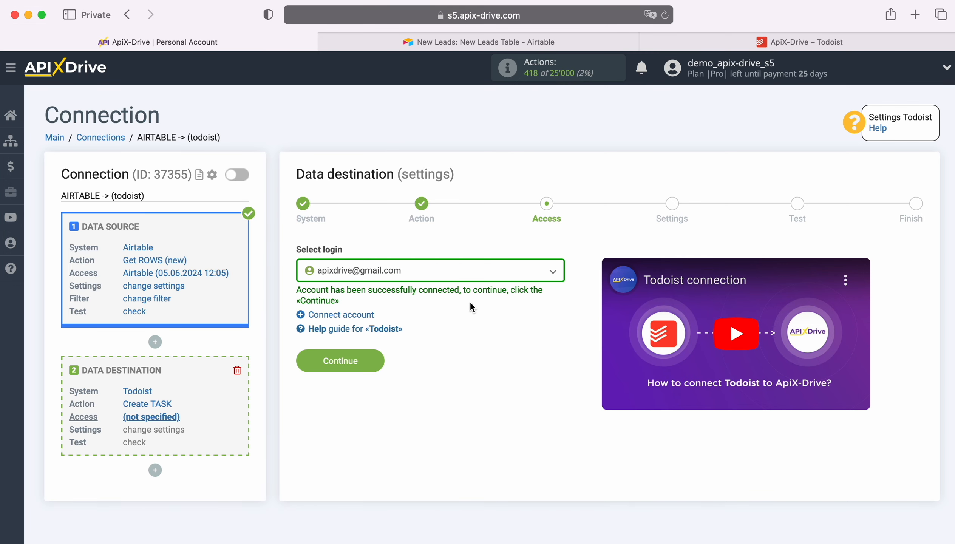
# Select the connected Todoist account as the login, continue to the settings and set the project to ApiX-Drive
pyautogui.click(486, 275)
pyautogui.click(416, 345)
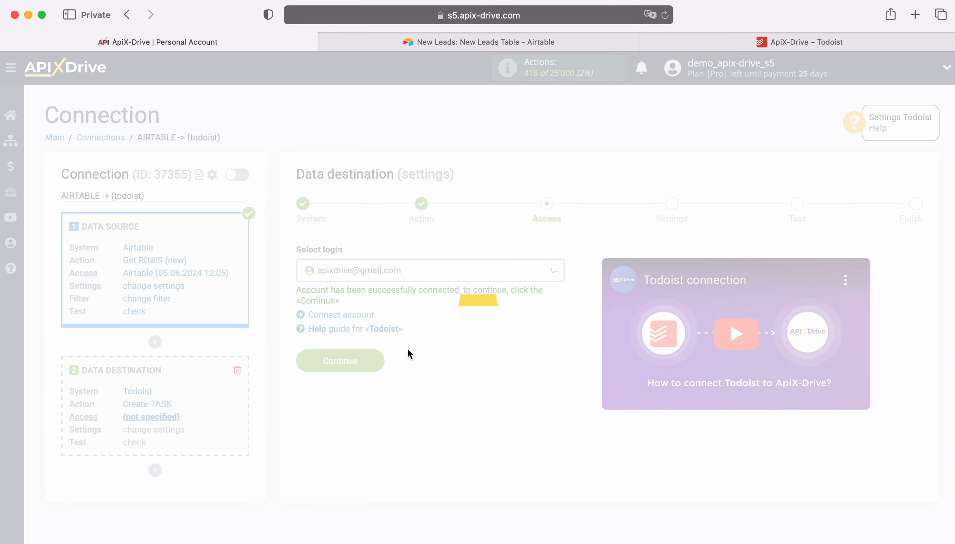
pyautogui.click(379, 359)
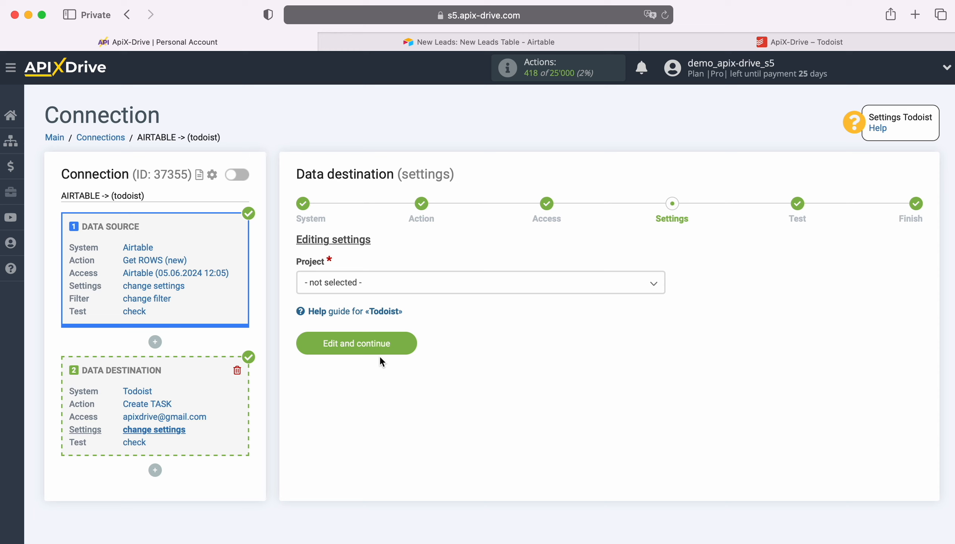
pyautogui.click(372, 292)
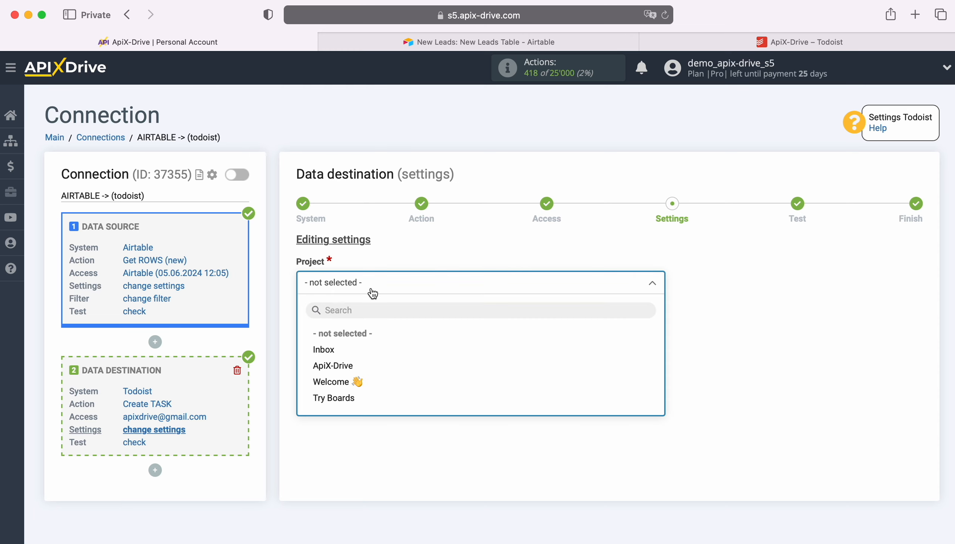
pyautogui.click(334, 366)
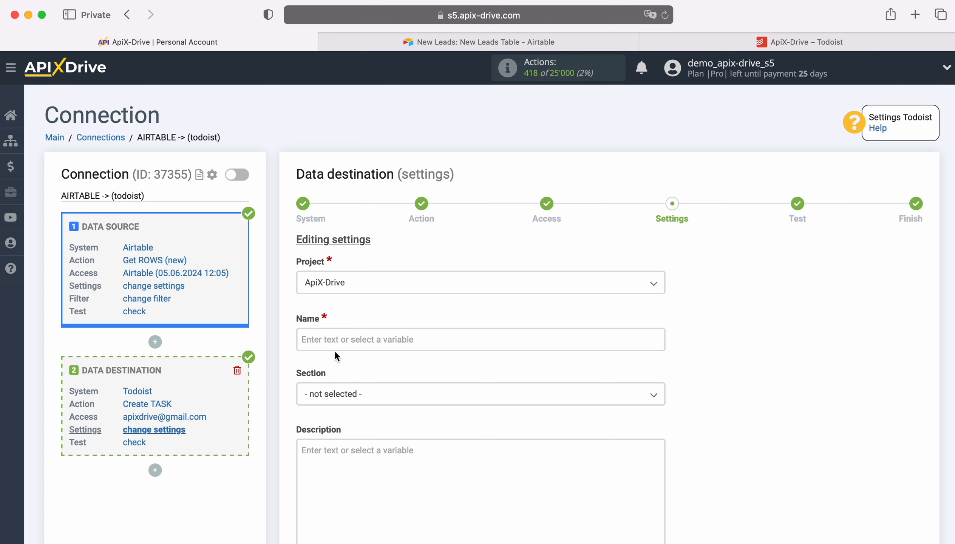
# Compose the task name from the text "New Row from AirTable" followed by the Airtable Name variable
pyautogui.click(333, 339)
pyautogui.scroll(-5, 334, 340)
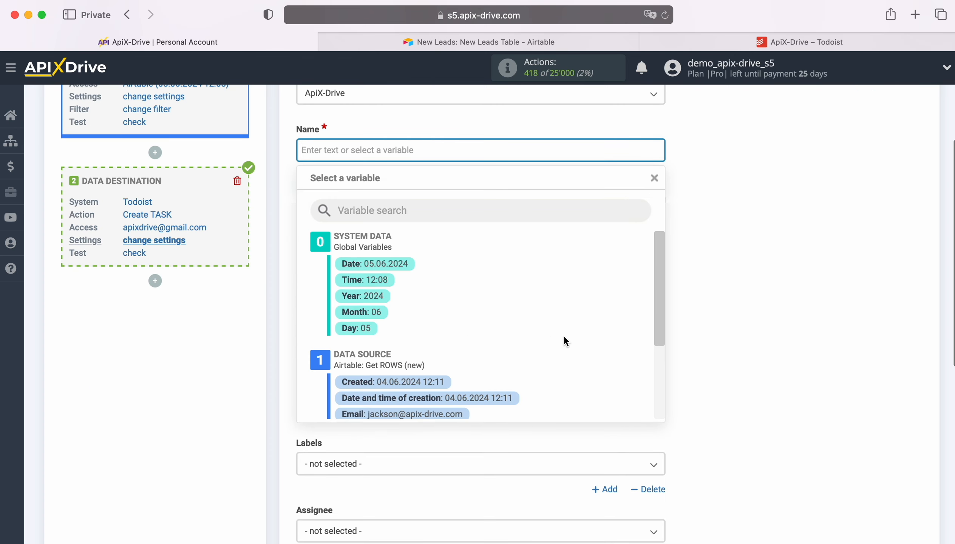
pyautogui.scroll(-4, 581, 335)
pyautogui.click(398, 375)
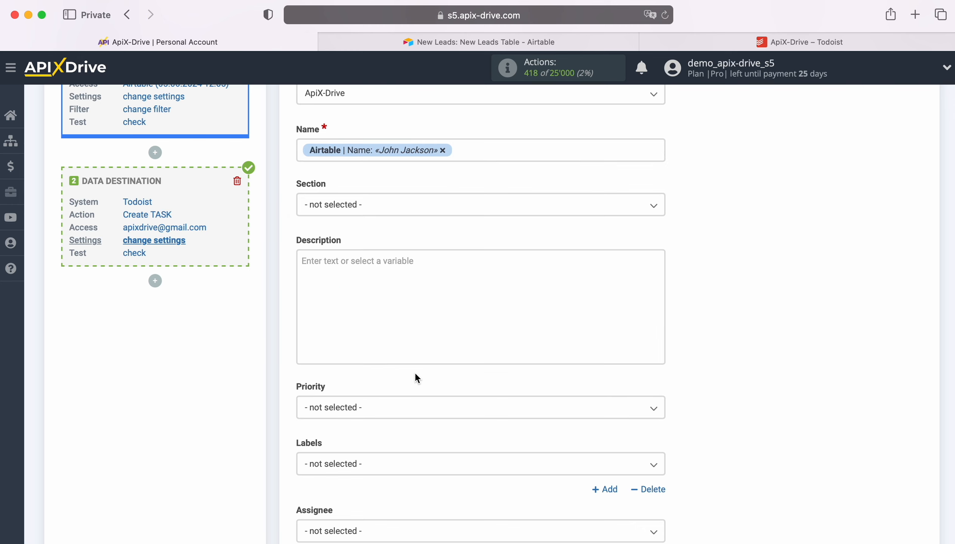
pyautogui.click(301, 150)
pyautogui.write('New Row')
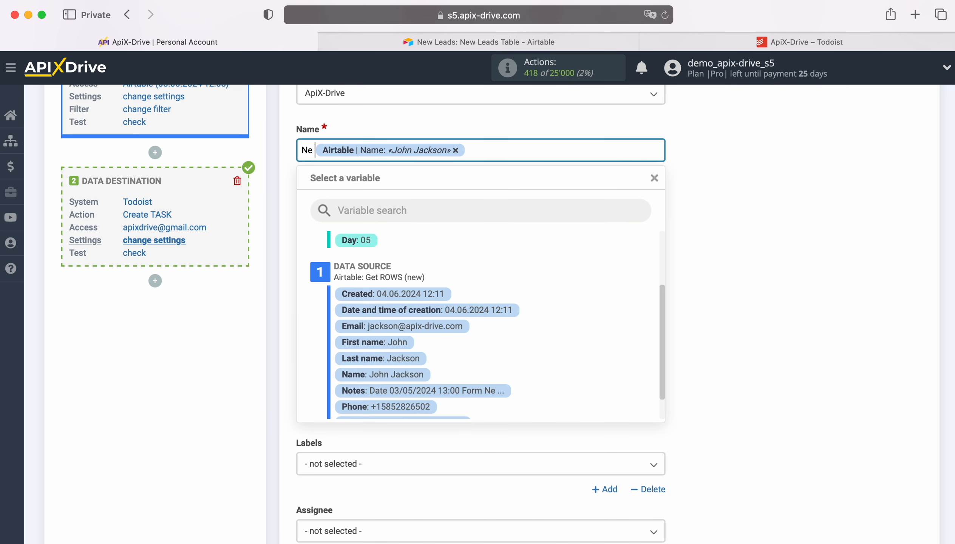
pyautogui.write(' from AirTable')
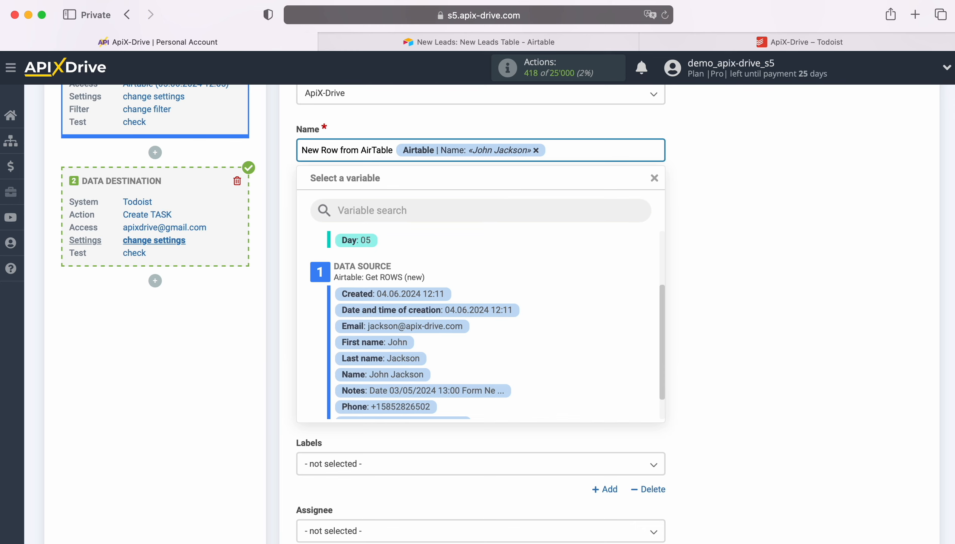
pyautogui.click(228, 330)
# Fill the task description with a Date line using the Created variable and a Name line using the First name and Last name variables
pyautogui.click(341, 263)
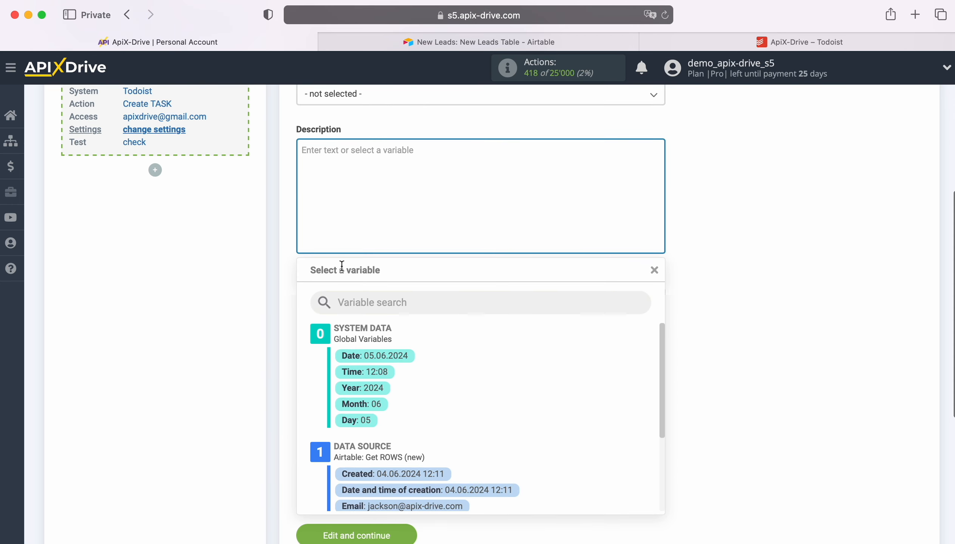
pyautogui.write('Date')
pyautogui.scroll(-2, 511, 420)
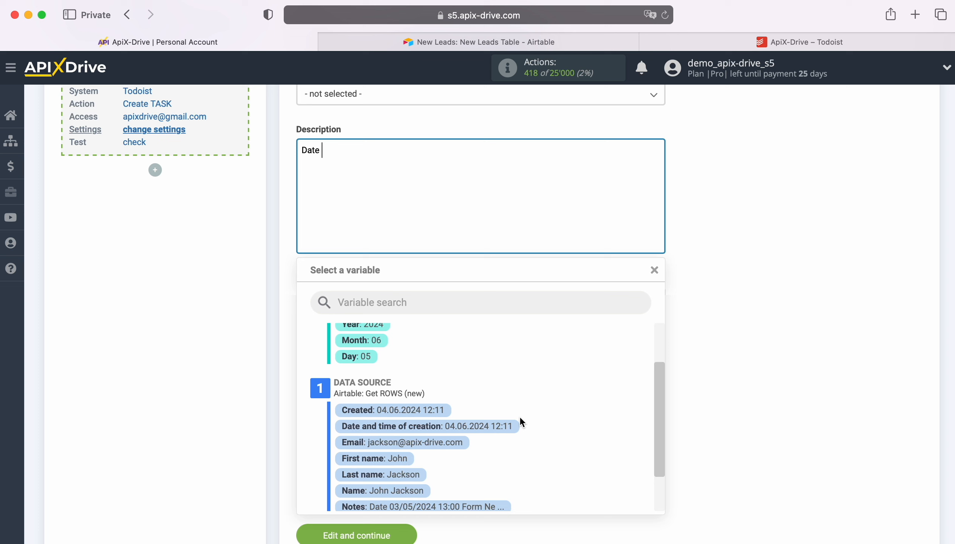
pyautogui.click(405, 411)
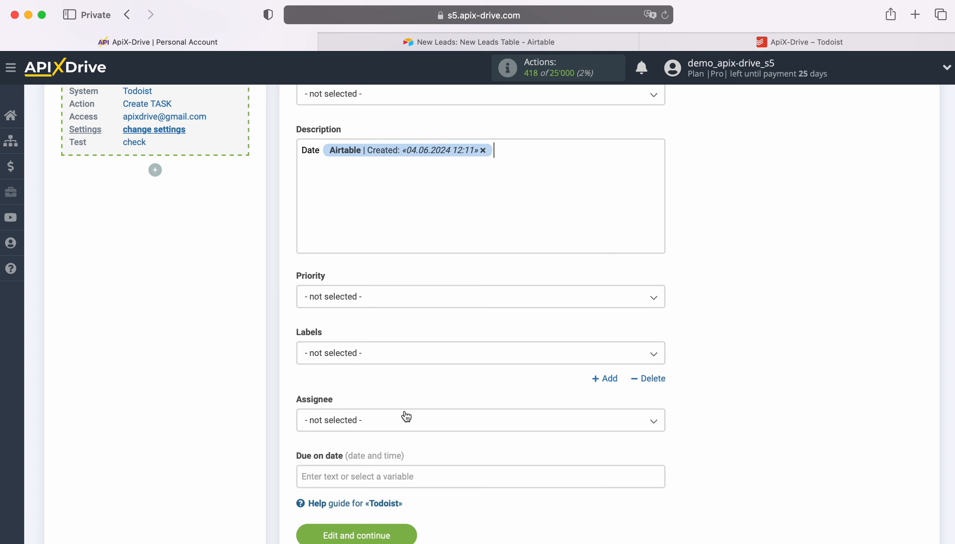
pyautogui.press('Return')
pyautogui.write('Name')
pyautogui.click(396, 185)
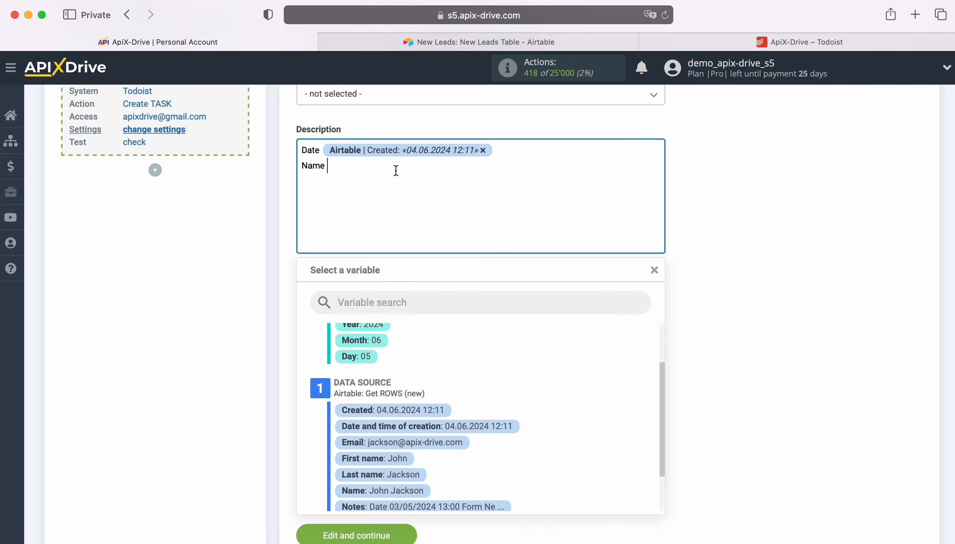
pyautogui.click(401, 409)
pyautogui.click(405, 425)
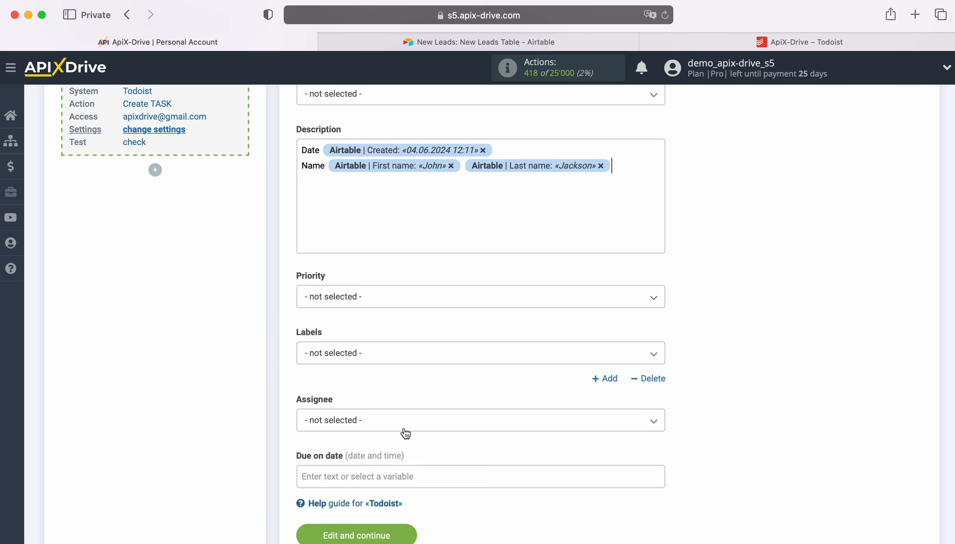
# Add Email and Phone lines with the matching Airtable variables to the description and save the destination settings
pyautogui.press('Return')
pyautogui.write('Email')
pyautogui.click(368, 183)
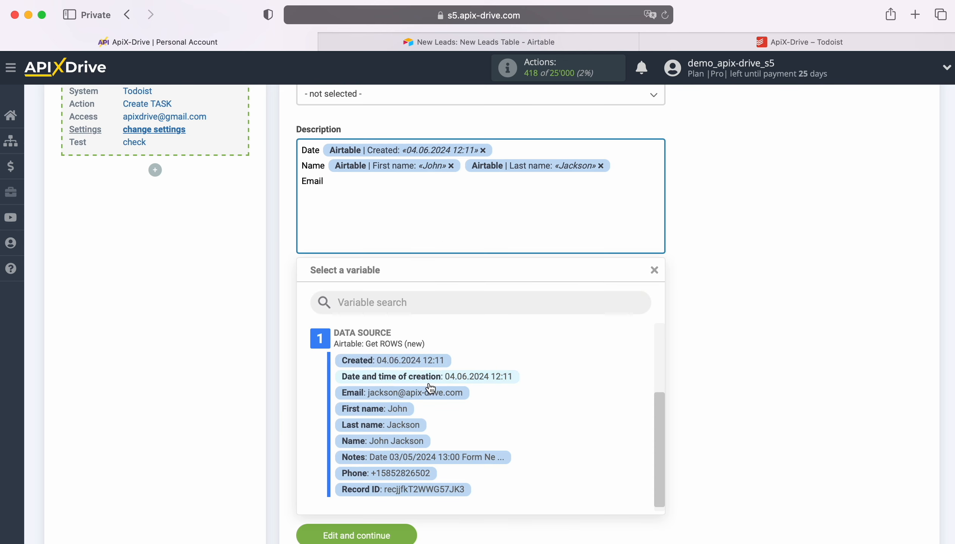
pyautogui.click(434, 392)
pyautogui.press('Return')
pyautogui.write('Phone')
pyautogui.click(370, 201)
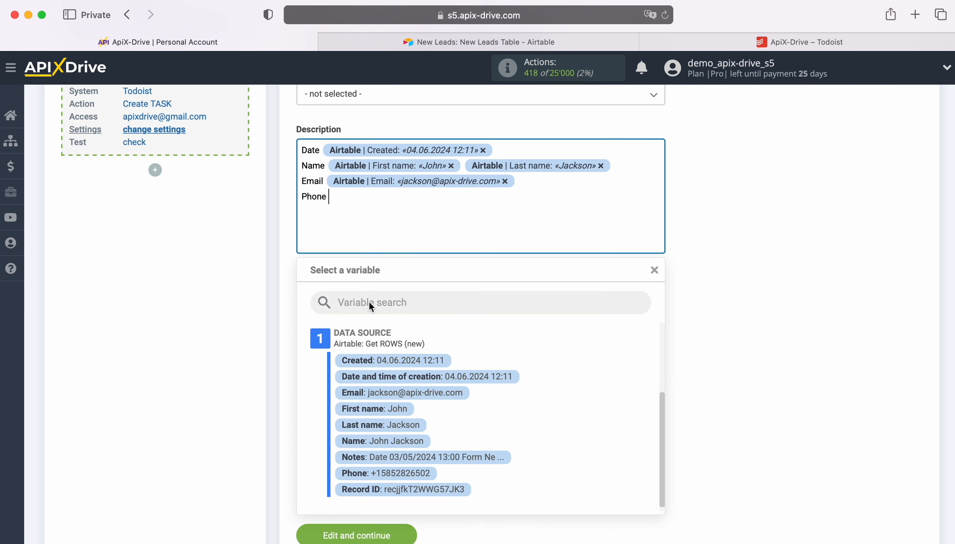
pyautogui.click(418, 471)
pyautogui.scroll(-2, 442, 441)
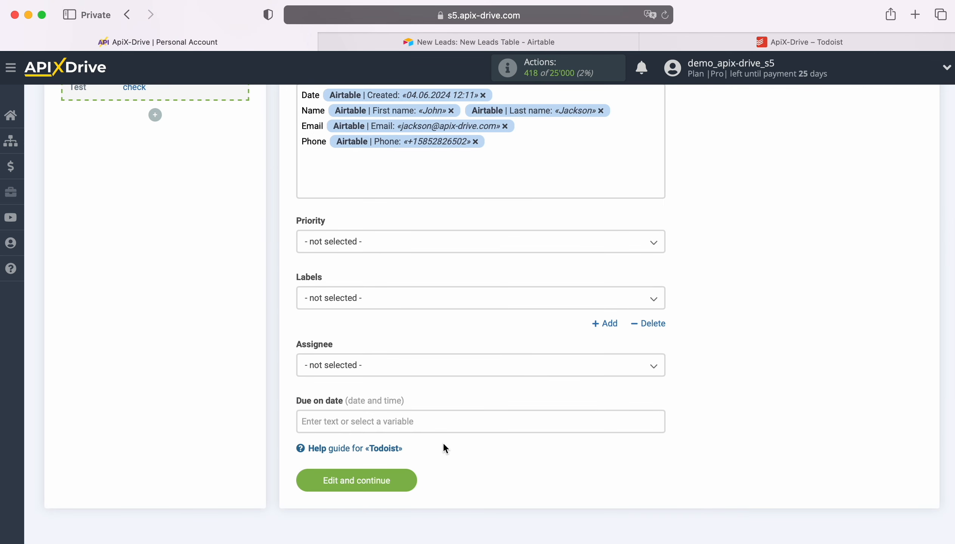
pyautogui.click(405, 481)
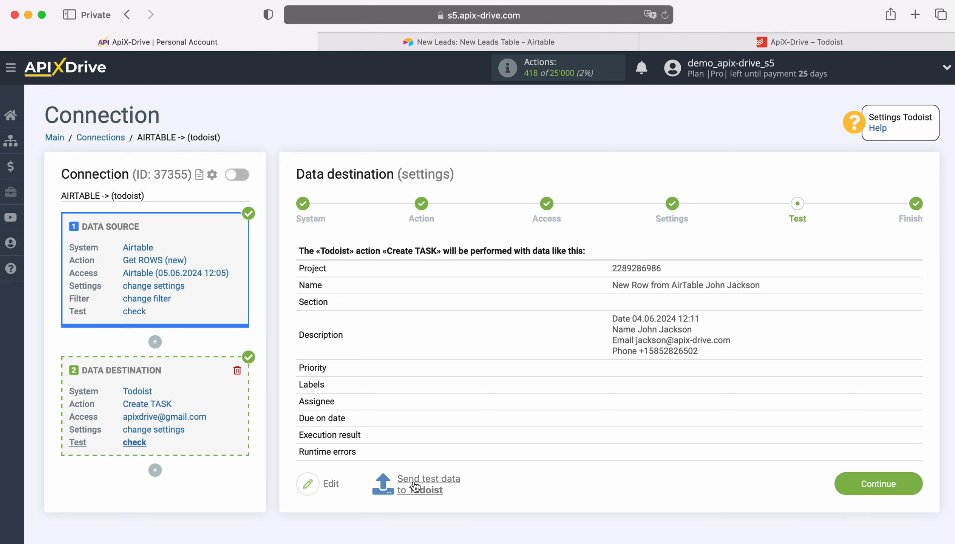
# Send the test data to Todoist, then switch to Todoist and open the new task in the ApiX-Drive project
pyautogui.click(427, 485)
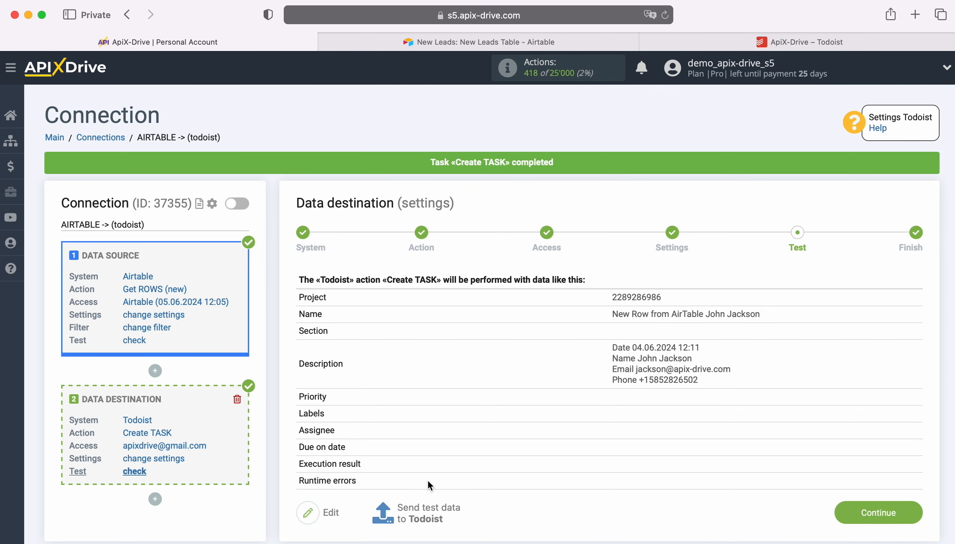
pyautogui.click(759, 41)
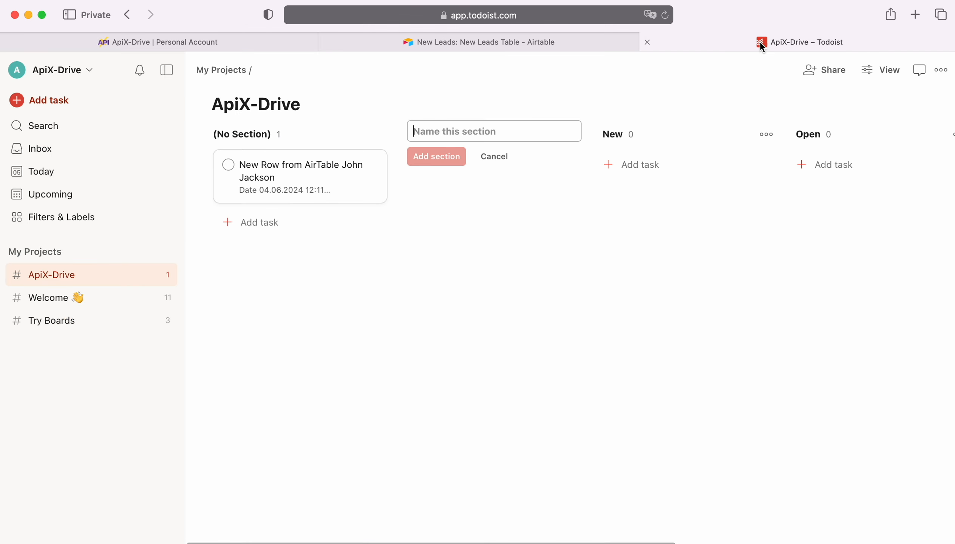
pyautogui.click(295, 166)
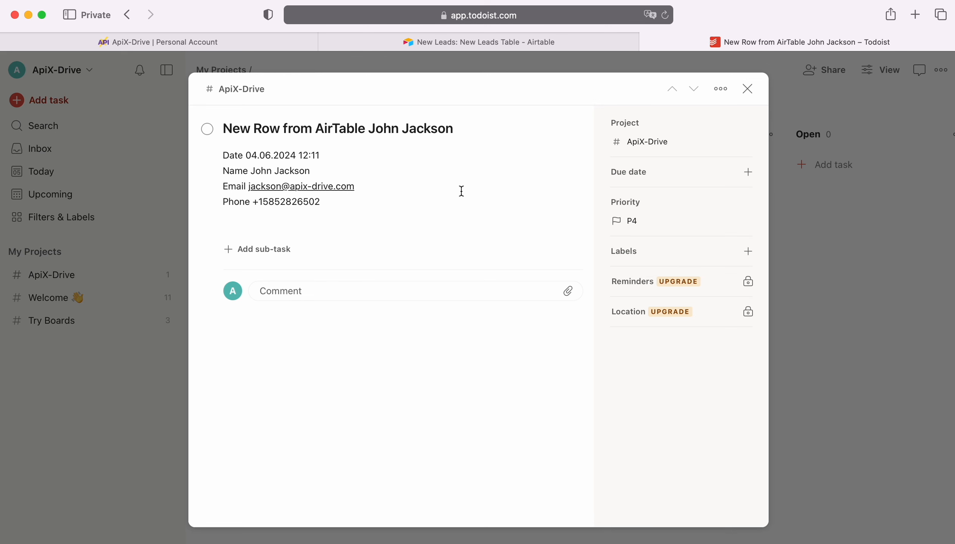
# Return to ApiX-Drive, finish the data destination setup and enable auto-update for the connection
pyautogui.click(159, 42)
pyautogui.click(909, 508)
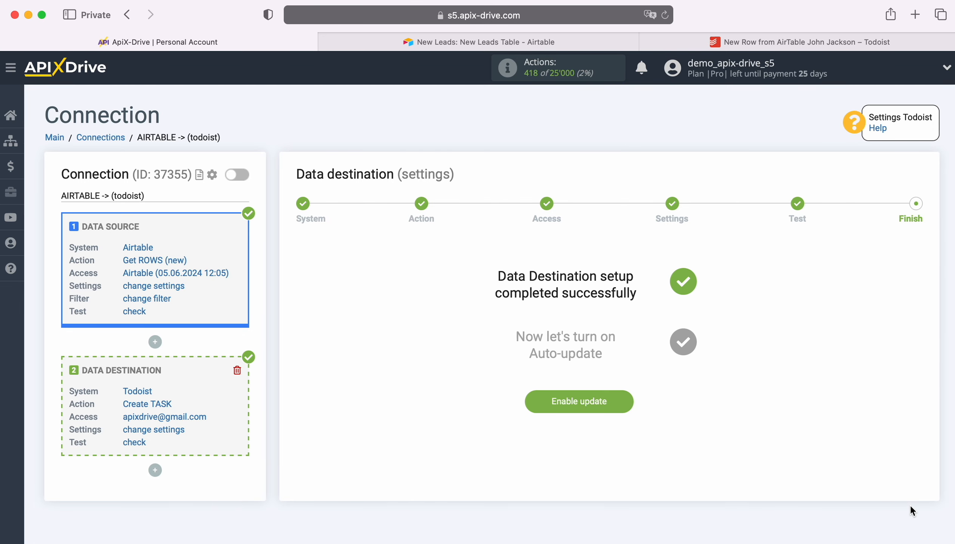
pyautogui.click(622, 400)
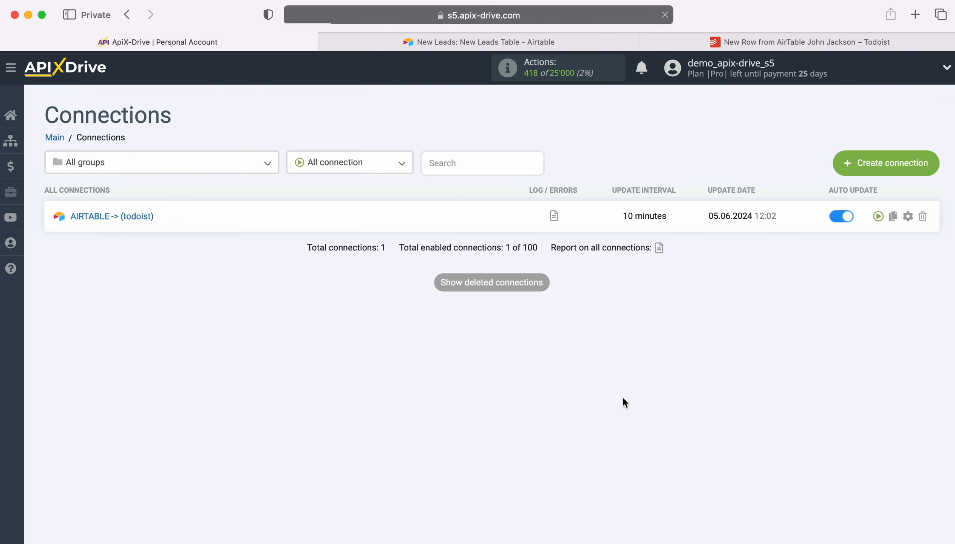
# Set the update interval of the Airtable to Todoist connection to 5 minutes and save the setup
pyautogui.click(908, 216)
pyautogui.click(490, 309)
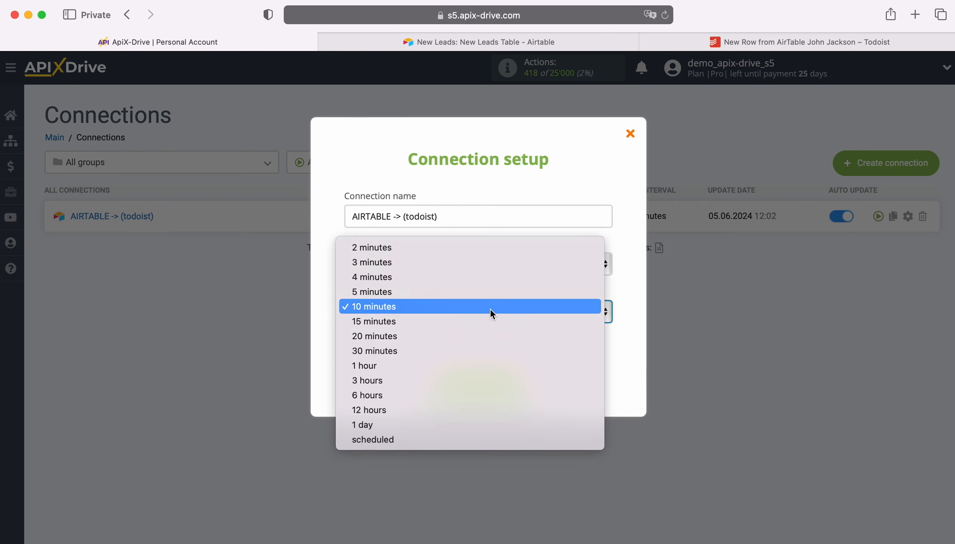
pyautogui.click(408, 294)
pyautogui.click(516, 381)
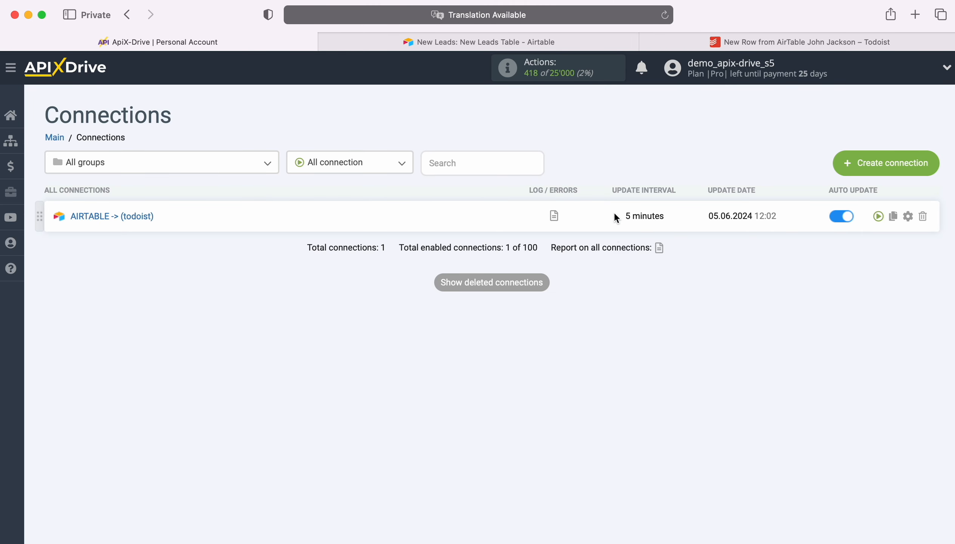